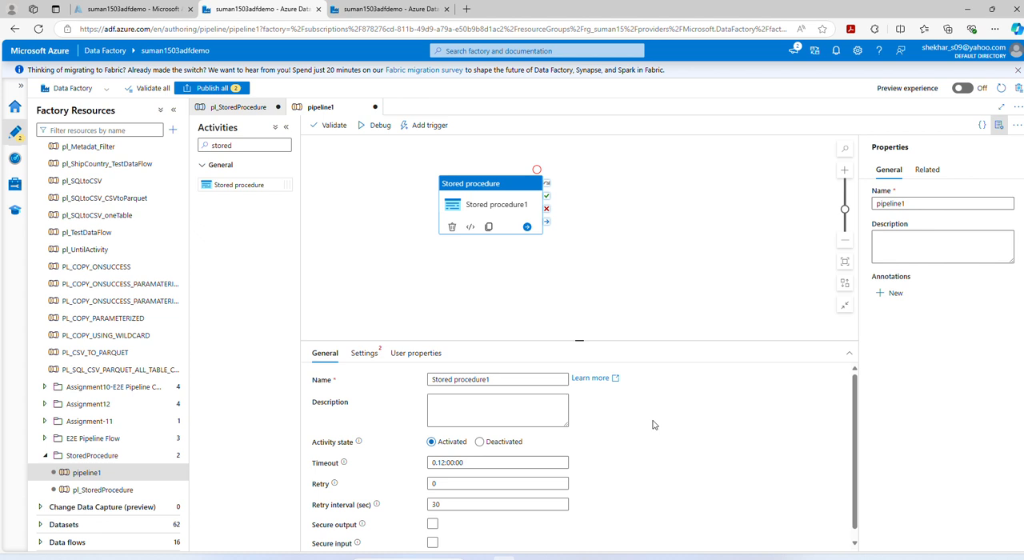
Step: Set the Stored procedure1 activity's linked service to ls_SqlServer
{"action": "scroll", "coordinate": [653, 425], "scroll_direction": "down", "scroll_amount": 1}
{"action": "scroll", "coordinate": [652, 425], "scroll_direction": "up", "scroll_amount": 1}
{"action": "left_click", "coordinate": [364, 357]}
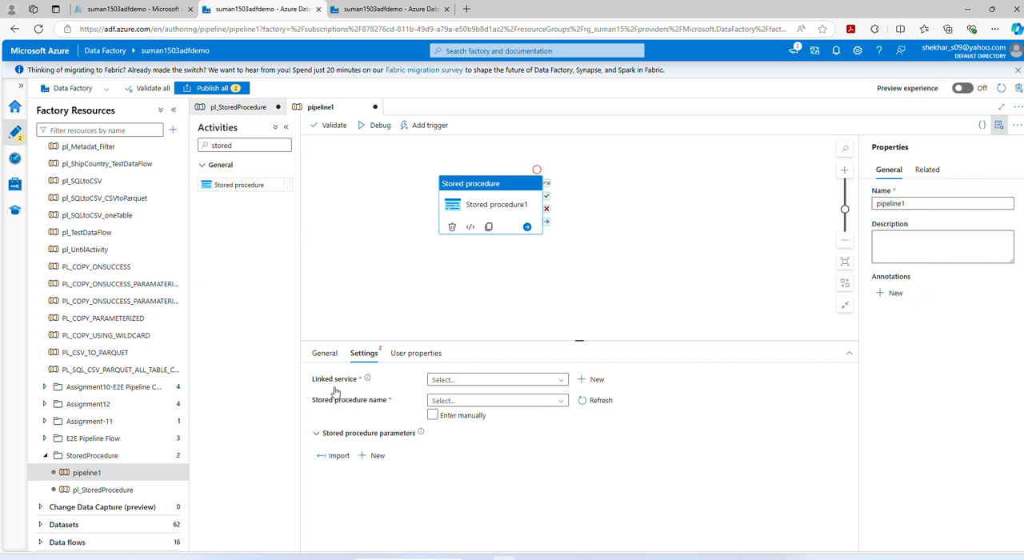
{"action": "left_click", "coordinate": [561, 383]}
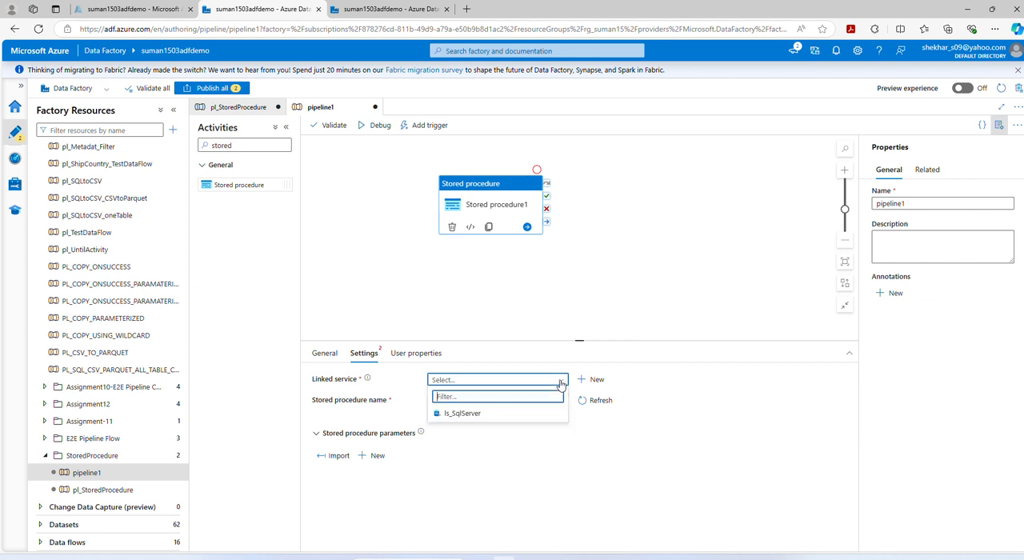
{"action": "left_click", "coordinate": [503, 415]}
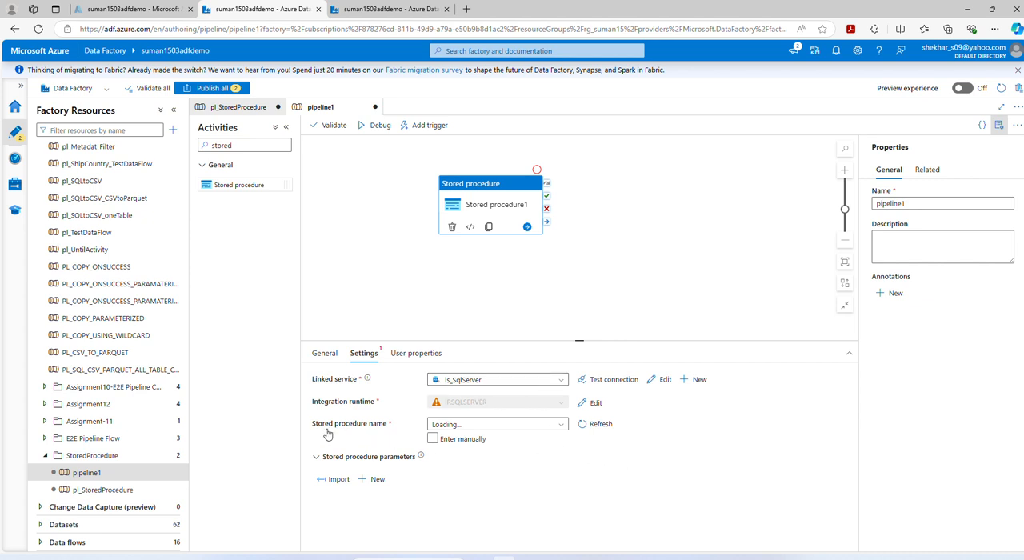
Step: Choose [dbo].[CreateOrUpdateCustomerDetails] as the activity's stored procedure from the available procedures
{"action": "left_click", "coordinate": [561, 430]}
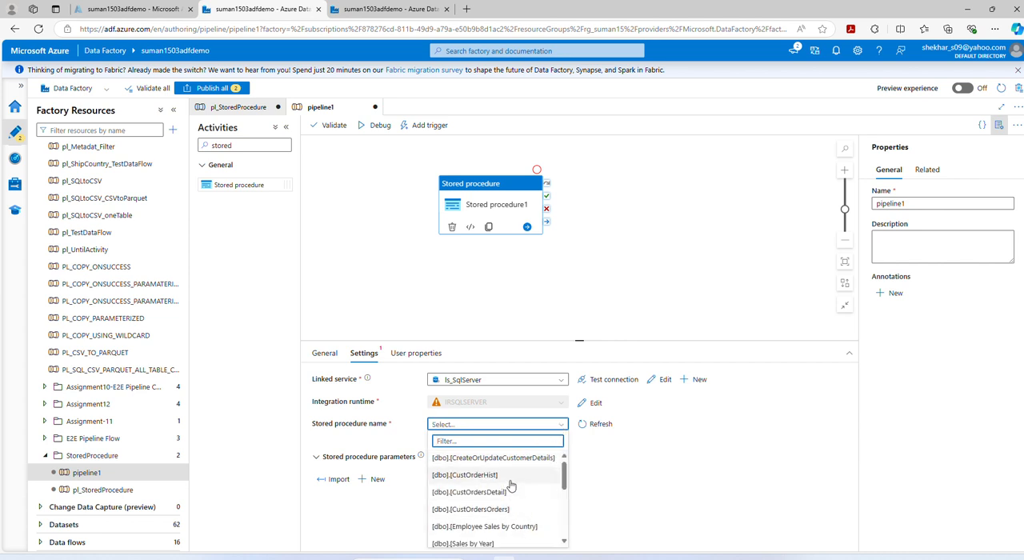
{"action": "scroll", "coordinate": [511, 486], "scroll_direction": "down", "scroll_amount": 1}
{"action": "scroll", "coordinate": [511, 486], "scroll_direction": "down", "scroll_amount": 5}
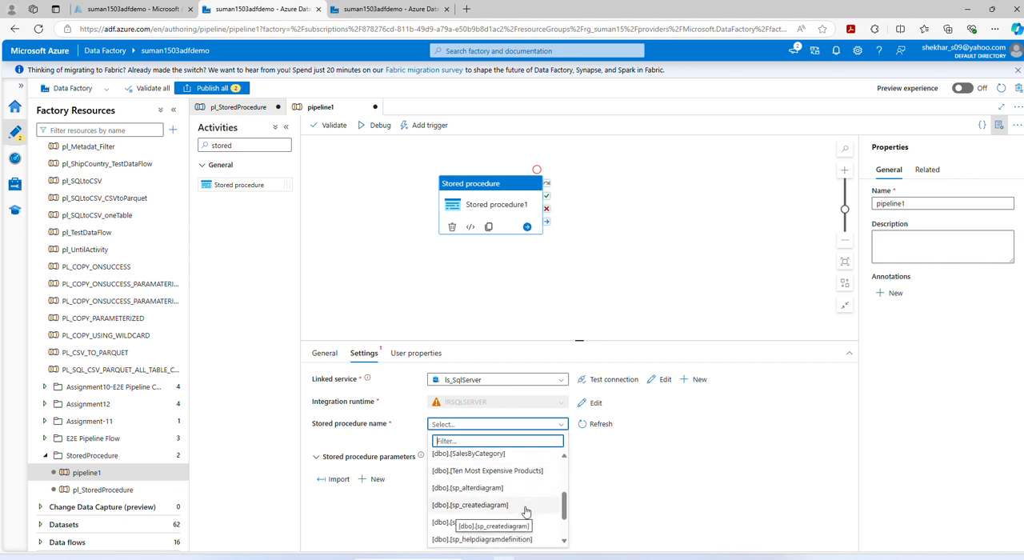
{"action": "scroll", "coordinate": [525, 515], "scroll_direction": "up", "scroll_amount": 5}
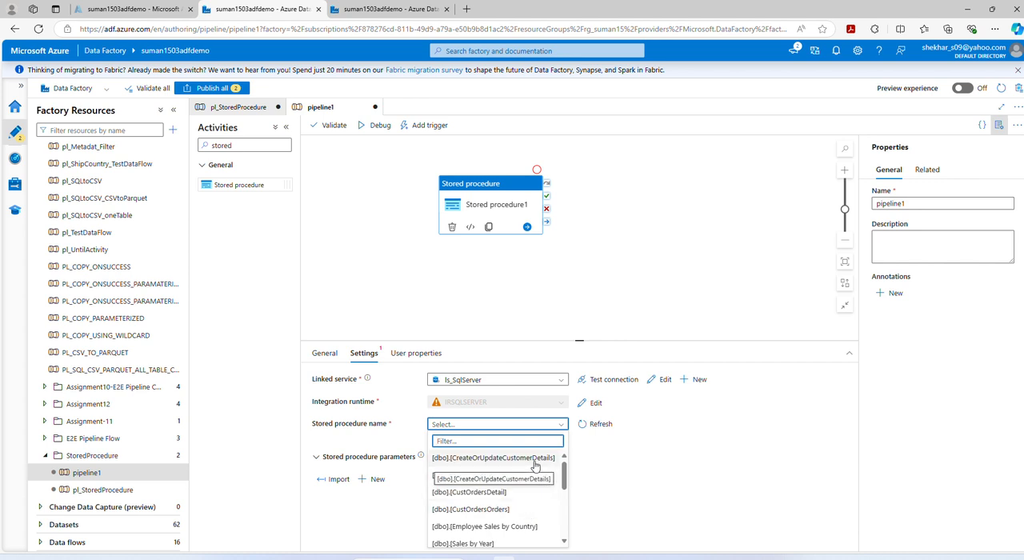
{"action": "left_click", "coordinate": [535, 460]}
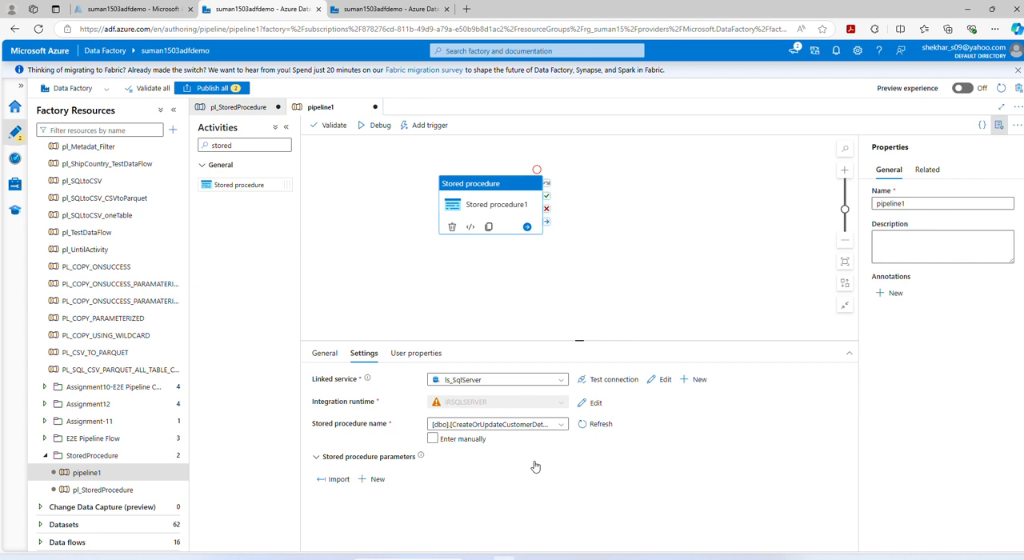
Step: Clear the chosen stored procedure and switch the stored procedure name to manual entry
{"action": "left_click", "coordinate": [552, 425]}
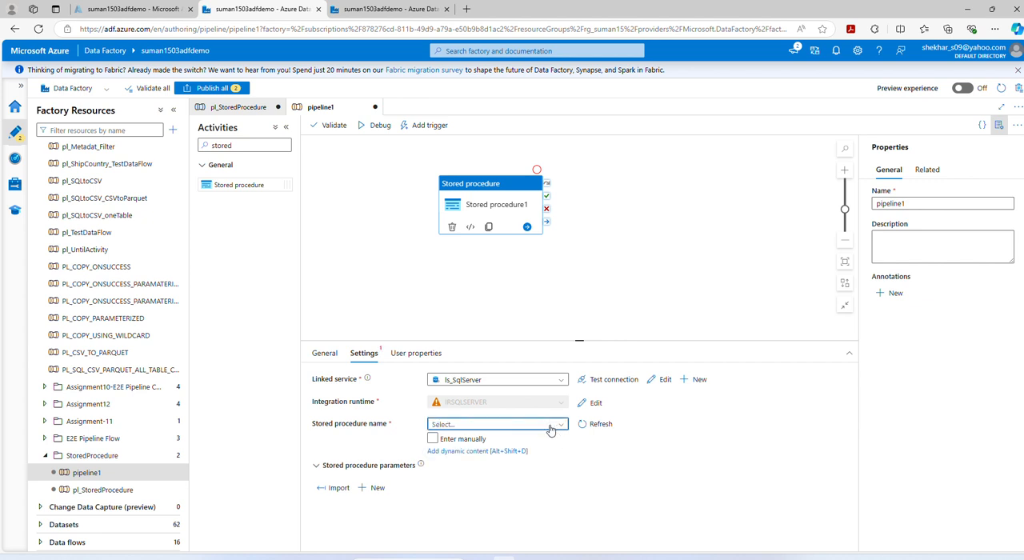
{"action": "left_click", "coordinate": [450, 442]}
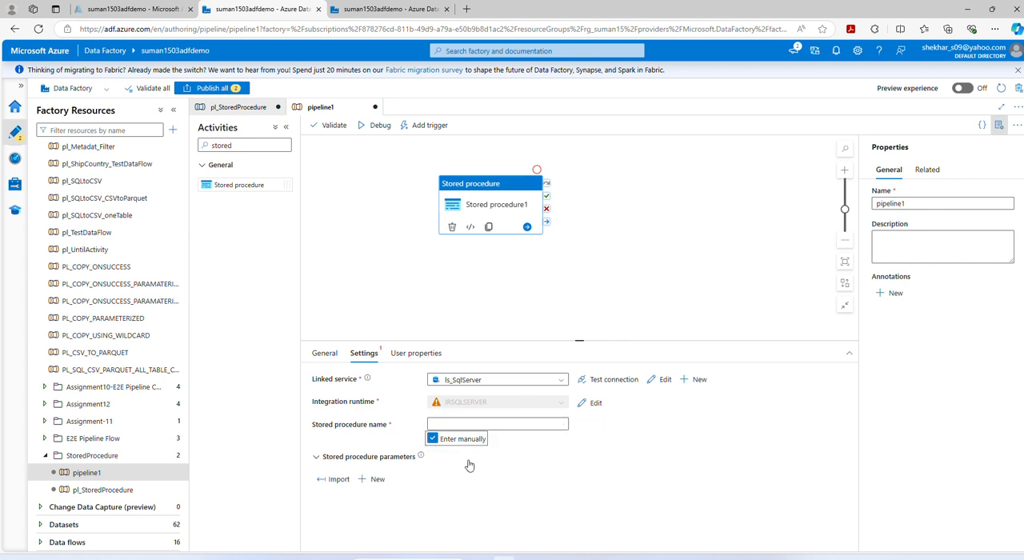
Step: Add a String parameter named StoredProcedureName to pipeline1
{"action": "left_click", "coordinate": [483, 268]}
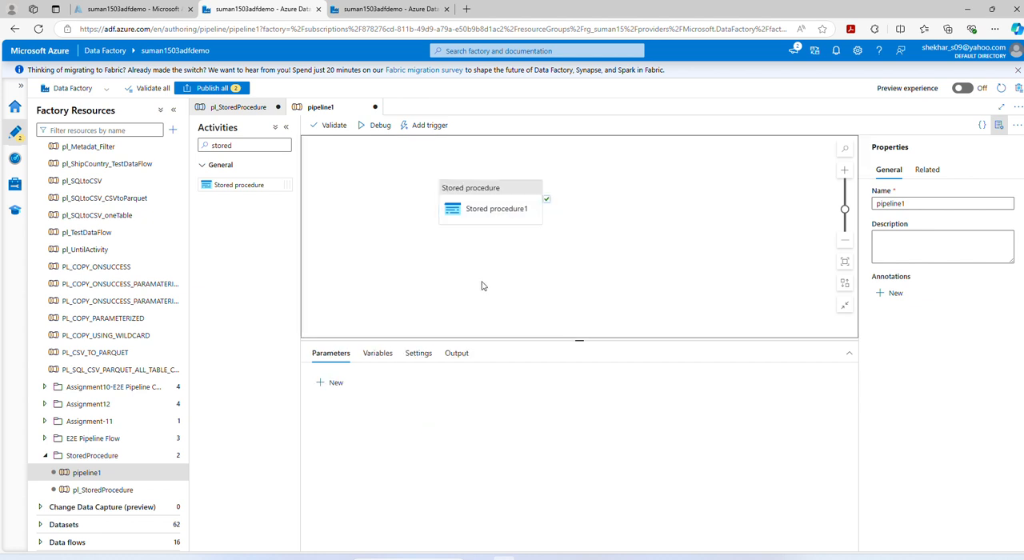
{"action": "left_click", "coordinate": [330, 383]}
{"action": "left_click", "coordinate": [372, 420]}
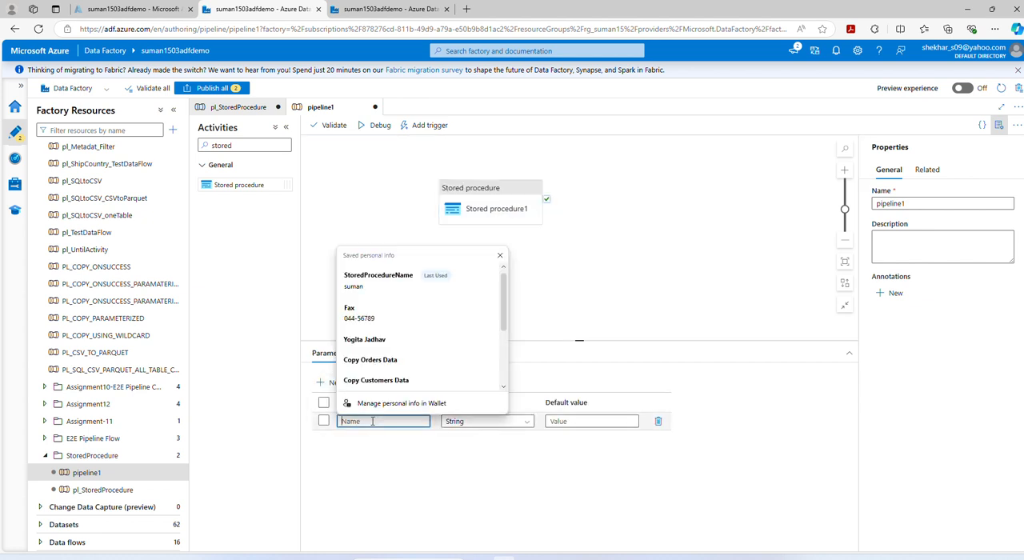
{"action": "type", "text": "StoredProcedur"}
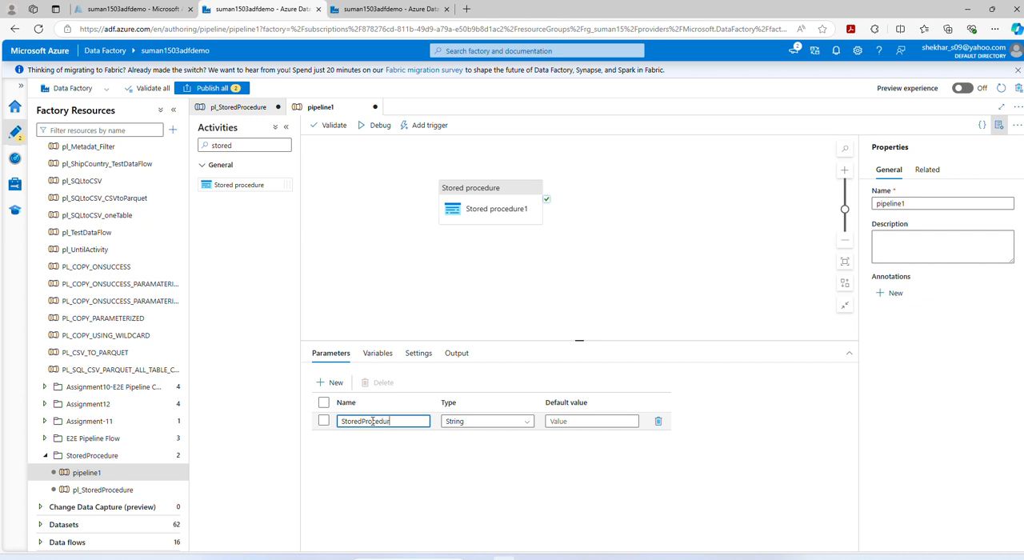
{"action": "type", "text": "eName"}
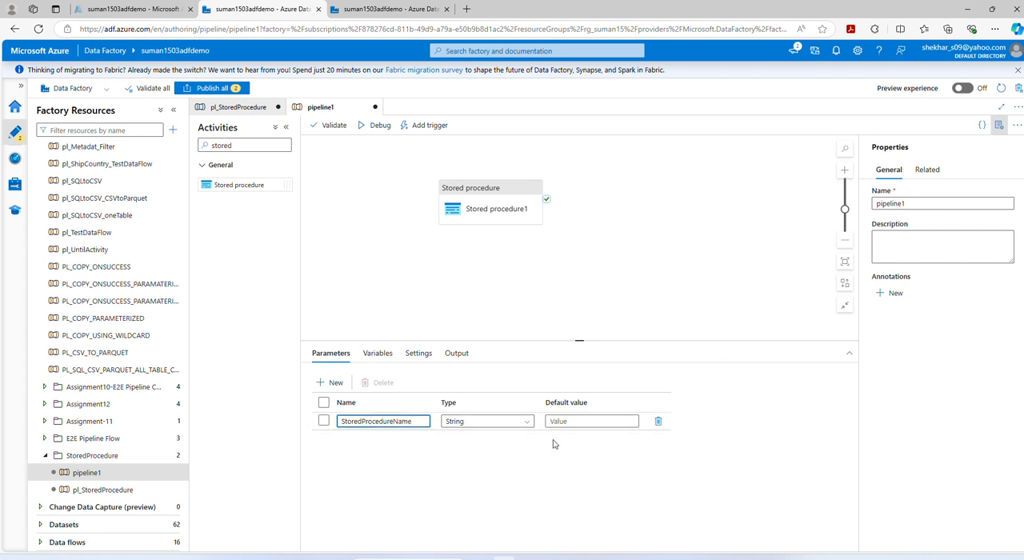
Step: Copy [dbo].[CreateOrUpdateCustomerDetails] from the ALTER PROCEDURE line in SQL Server Management Studio into the StoredProcedureName parameter's default value in Azure Data Factory
{"action": "left_click", "coordinate": [574, 422]}
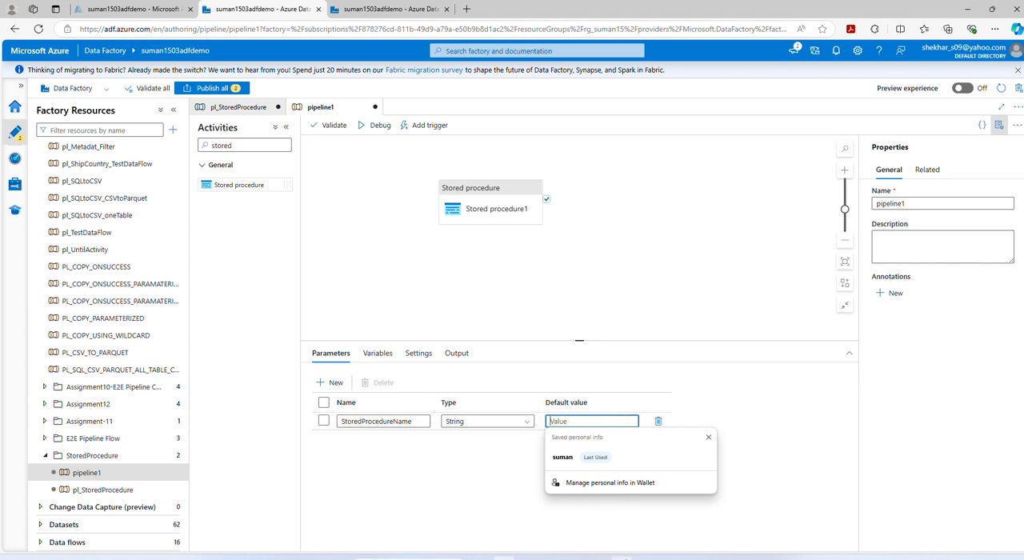
{"action": "left_click", "coordinate": [621, 559]}
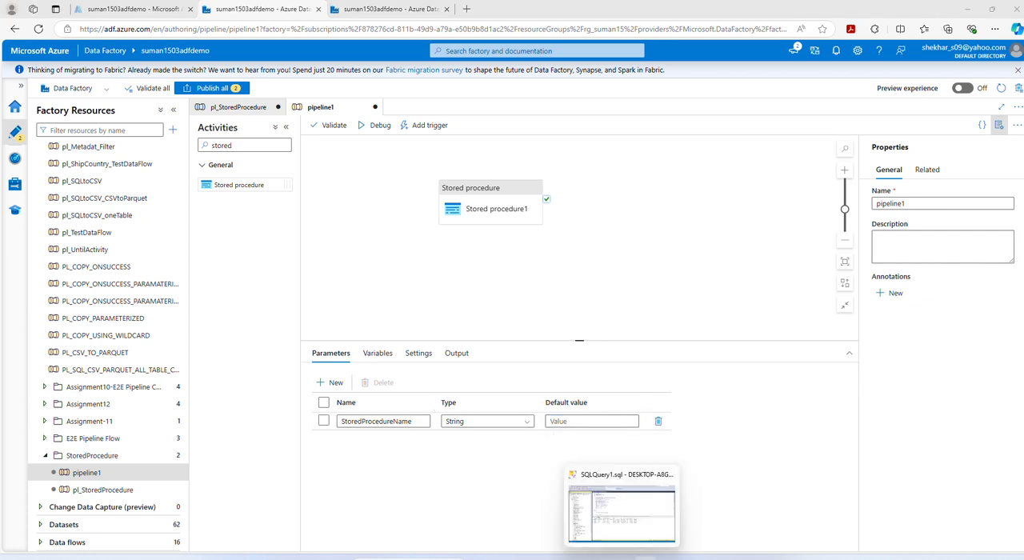
{"action": "mouse_move", "coordinate": [645, 559]}
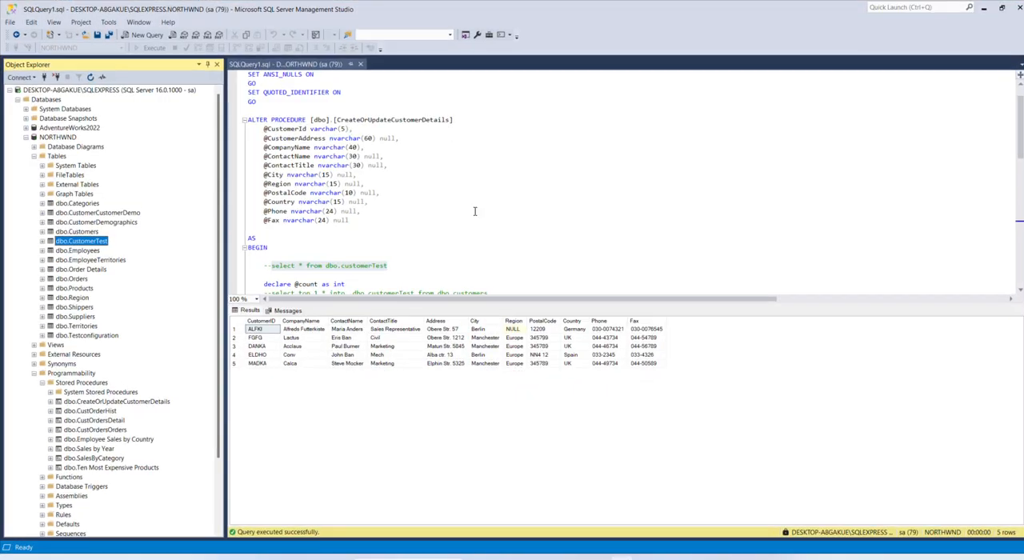
{"action": "left_click_drag", "start_coordinate": [314, 147], "coordinate": [456, 147]}
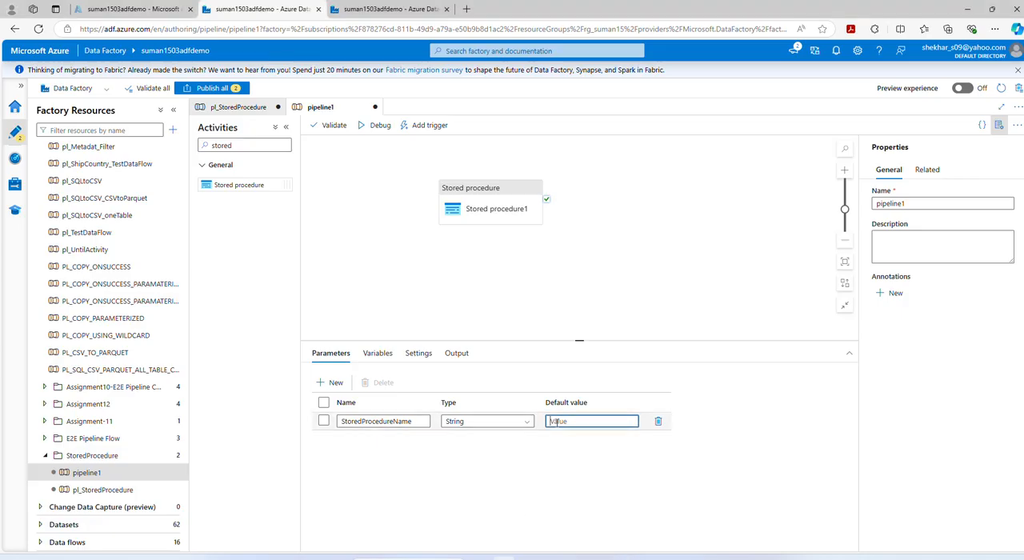
{"action": "type", "text": "[dbo].[CreateOrUpdateCustomerDetails]"}
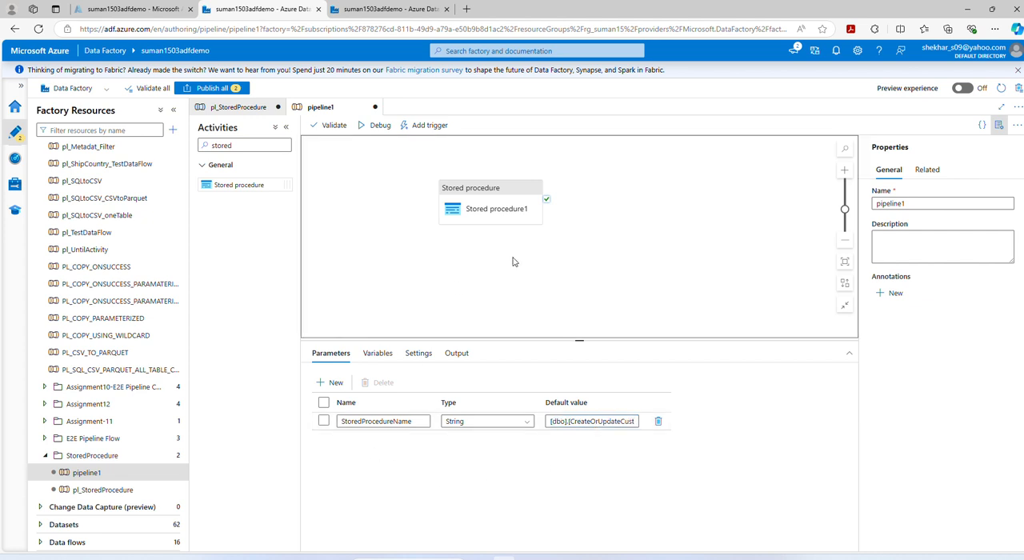
{"action": "left_click", "coordinate": [497, 210]}
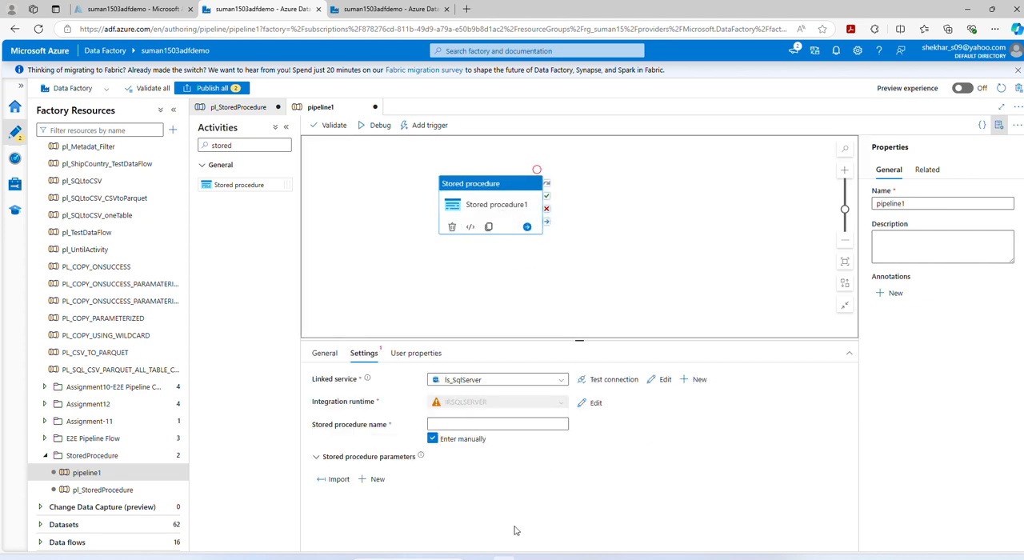
{"action": "left_click", "coordinate": [474, 421]}
{"action": "left_click", "coordinate": [474, 451]}
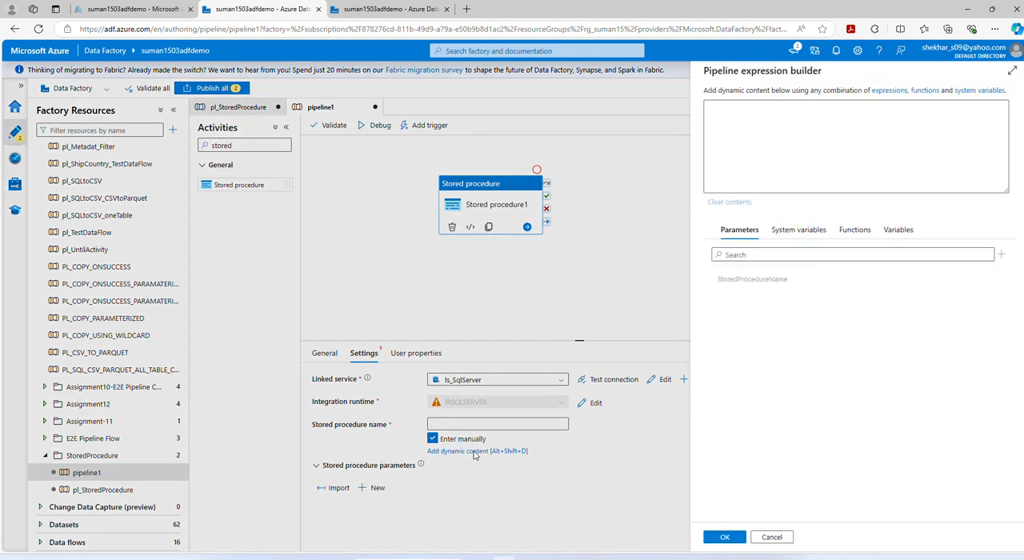
{"action": "left_click", "coordinate": [750, 280]}
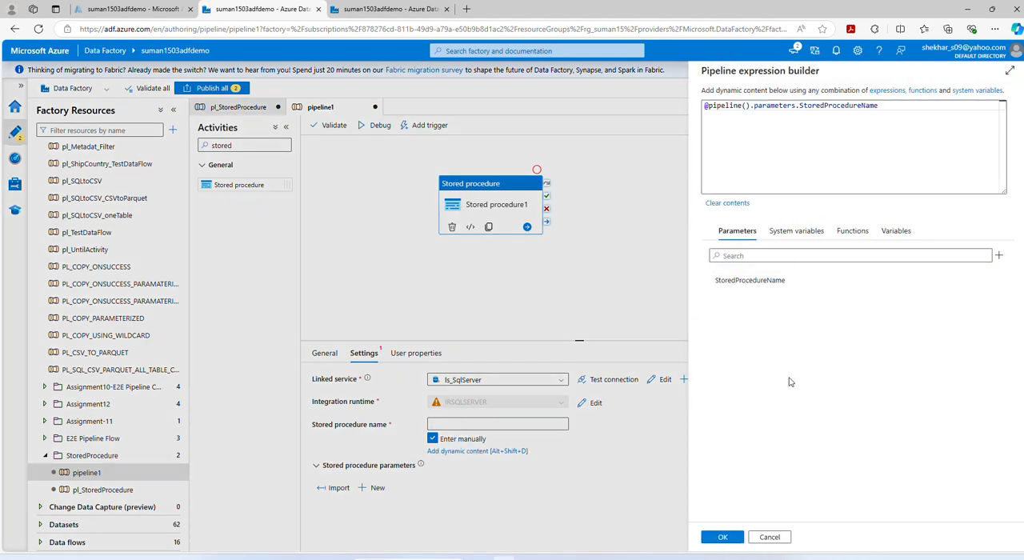
{"action": "mouse_move", "coordinate": [697, 533]}
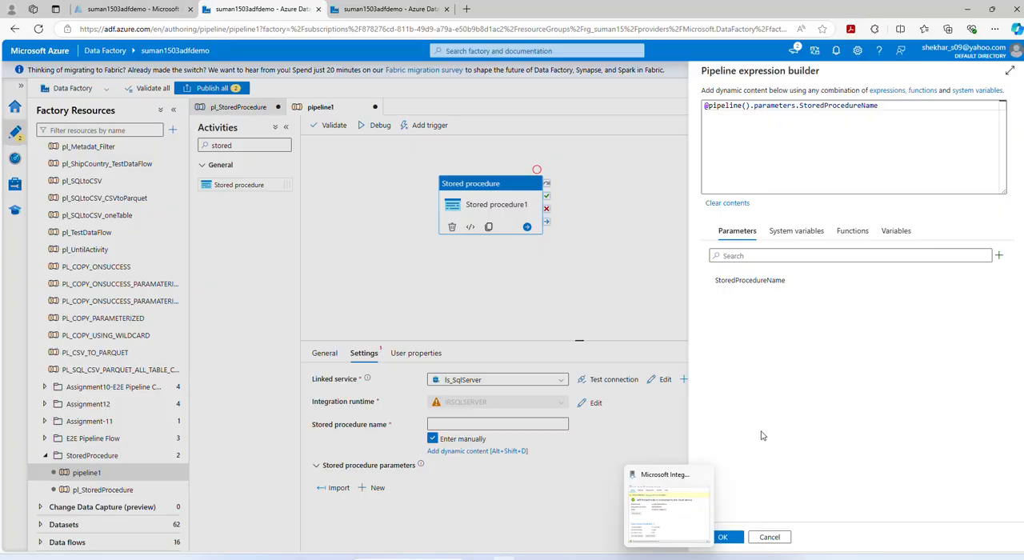
{"action": "left_click", "coordinate": [723, 536]}
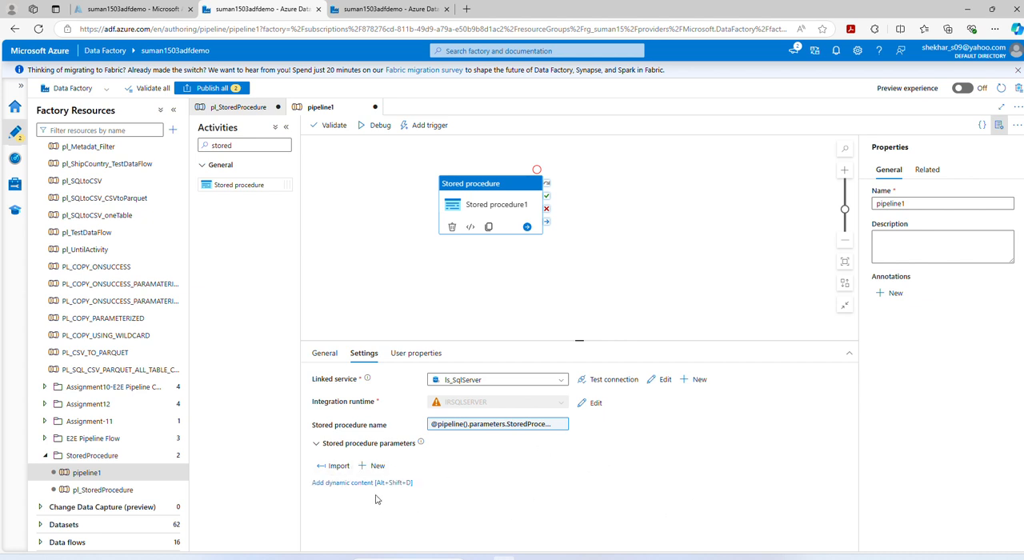
Step: Start importing the stored procedure parameters, and review the procedure's parameters and its insert and update statements in SQL Server Management Studio
{"action": "left_click", "coordinate": [336, 471]}
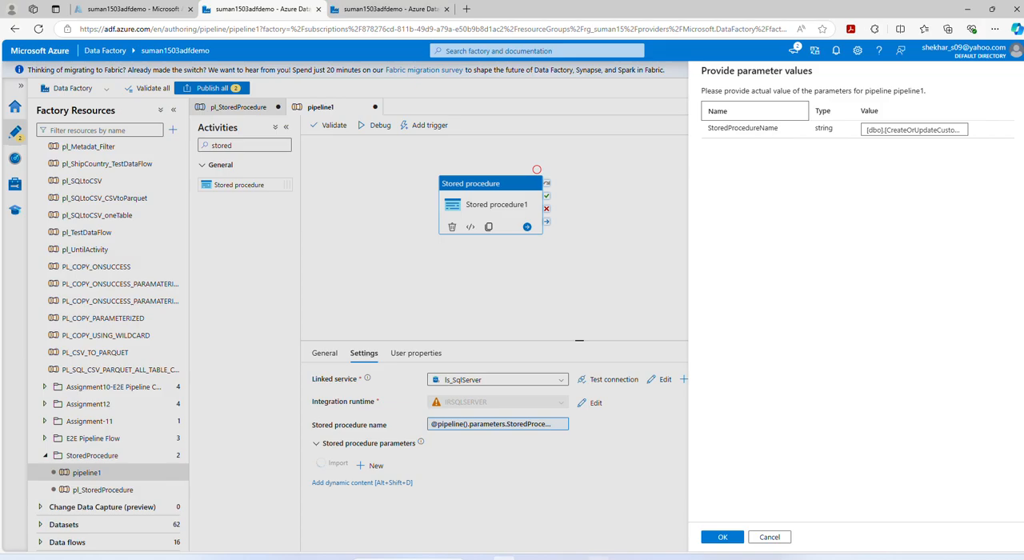
{"action": "left_click", "coordinate": [622, 559]}
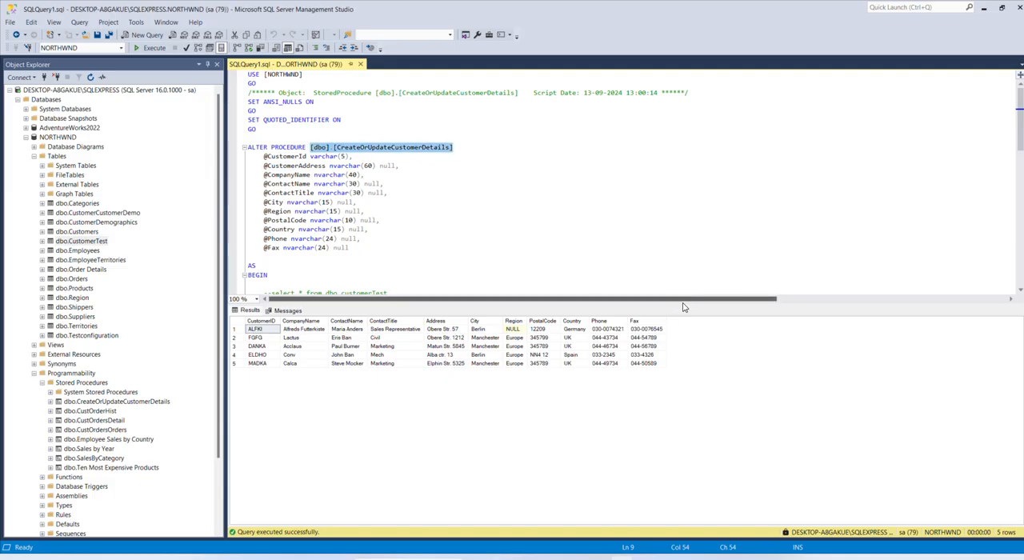
{"action": "scroll", "coordinate": [642, 253], "scroll_direction": "down", "scroll_amount": 2}
{"action": "scroll", "coordinate": [641, 254], "scroll_direction": "up", "scroll_amount": 1}
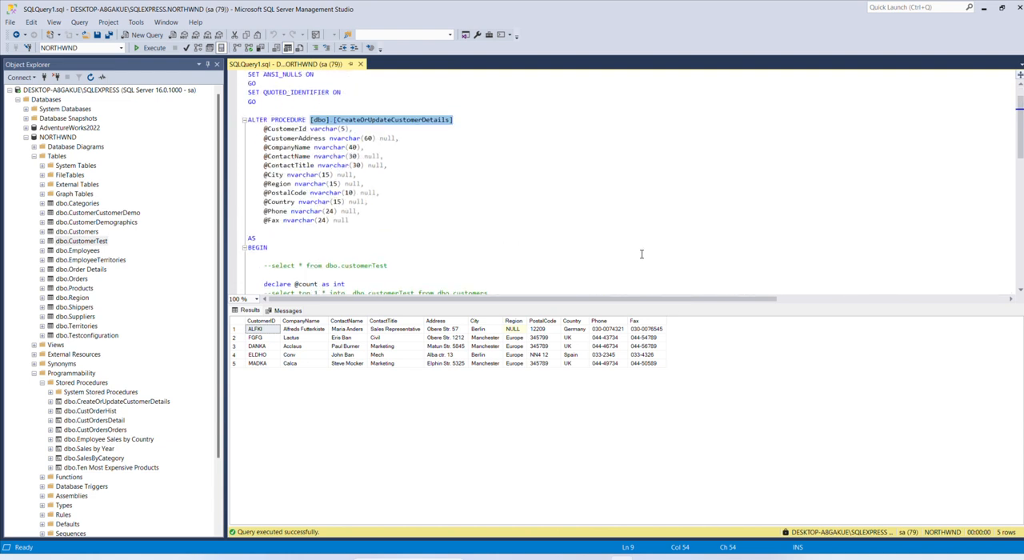
{"action": "scroll", "coordinate": [640, 253], "scroll_direction": "down", "scroll_amount": 4}
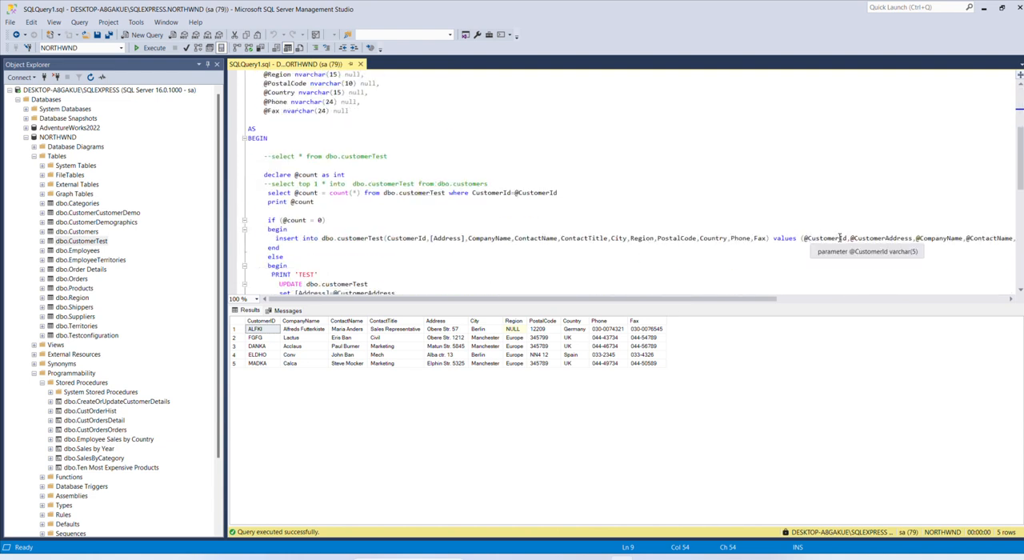
{"action": "left_click_drag", "start_coordinate": [766, 299], "coordinate": [782, 302]}
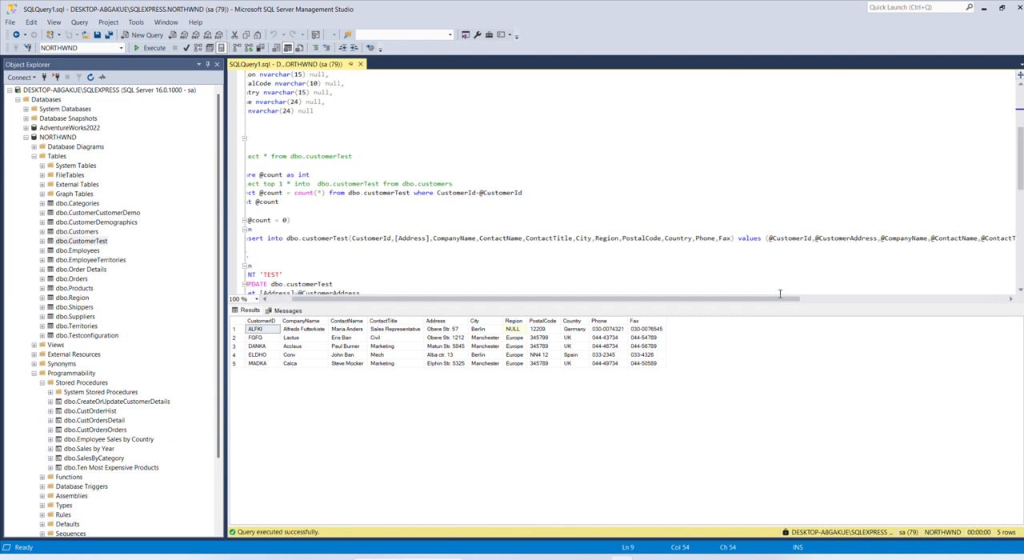
{"action": "left_click_drag", "start_coordinate": [781, 299], "coordinate": [944, 301]}
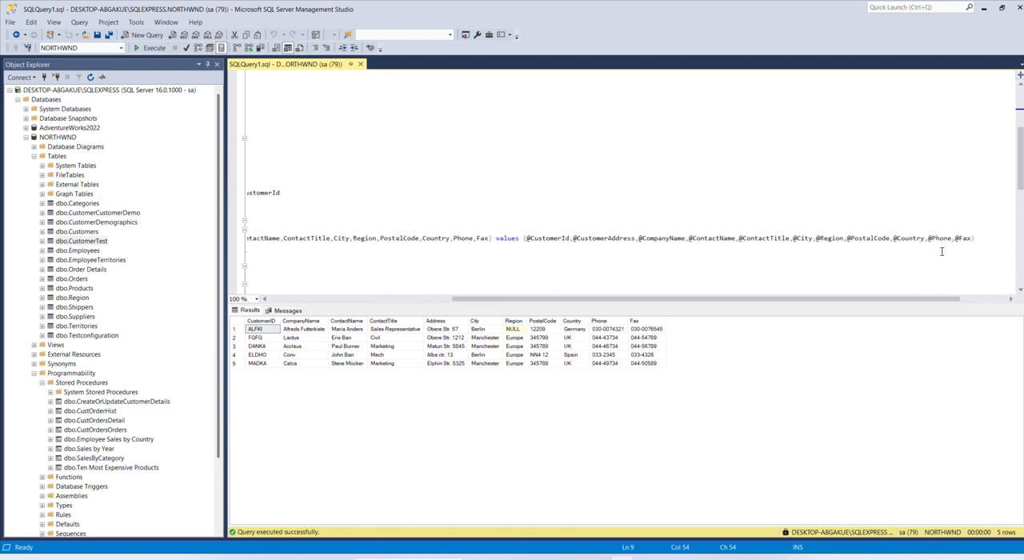
{"action": "left_click_drag", "start_coordinate": [927, 299], "coordinate": [753, 312]}
{"action": "scroll", "coordinate": [524, 277], "scroll_direction": "down", "scroll_amount": 3}
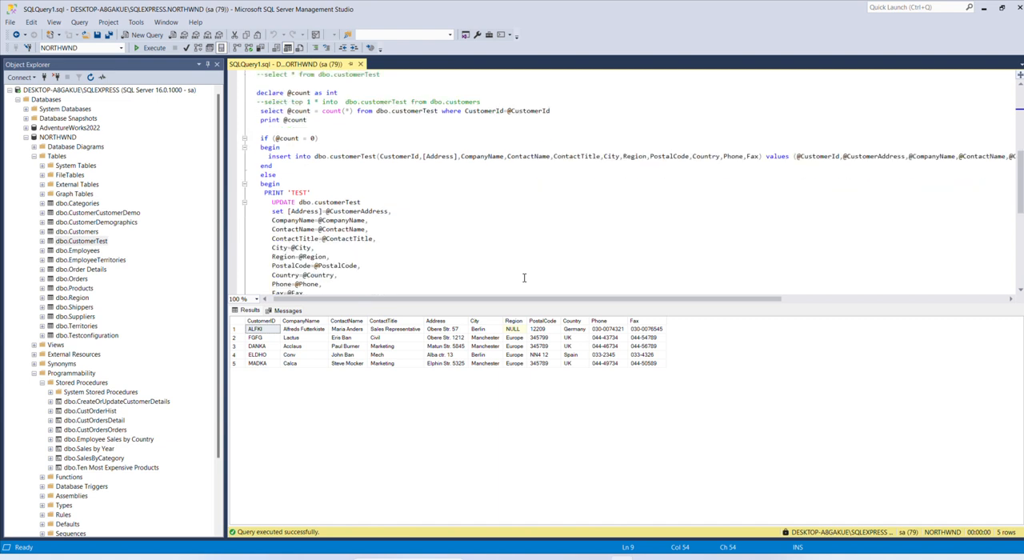
{"action": "scroll", "coordinate": [524, 277], "scroll_direction": "down", "scroll_amount": 1}
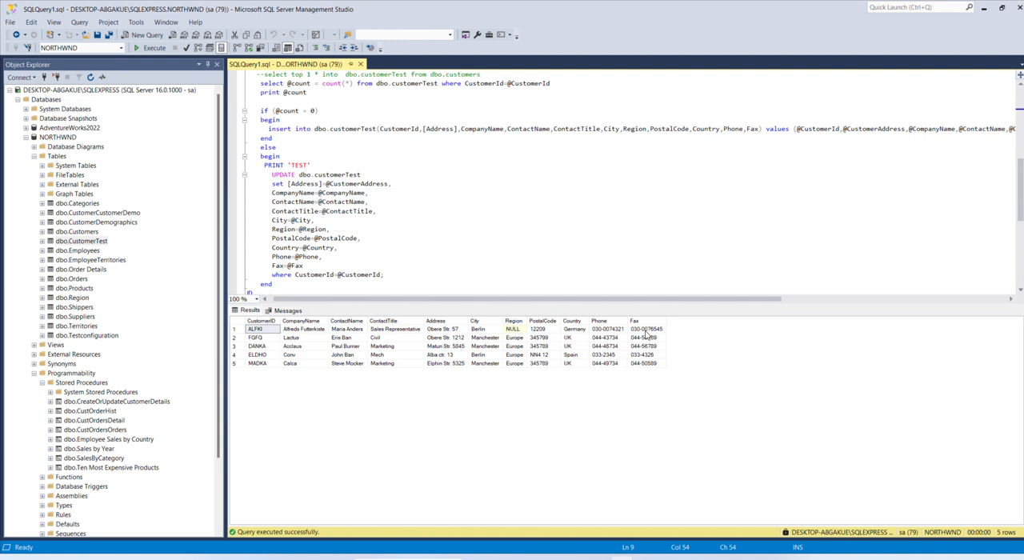
Step: Return to Azure Data Factory and complete the stored procedure parameter import using the default StoredProcedureName value
{"action": "left_click", "coordinate": [503, 558]}
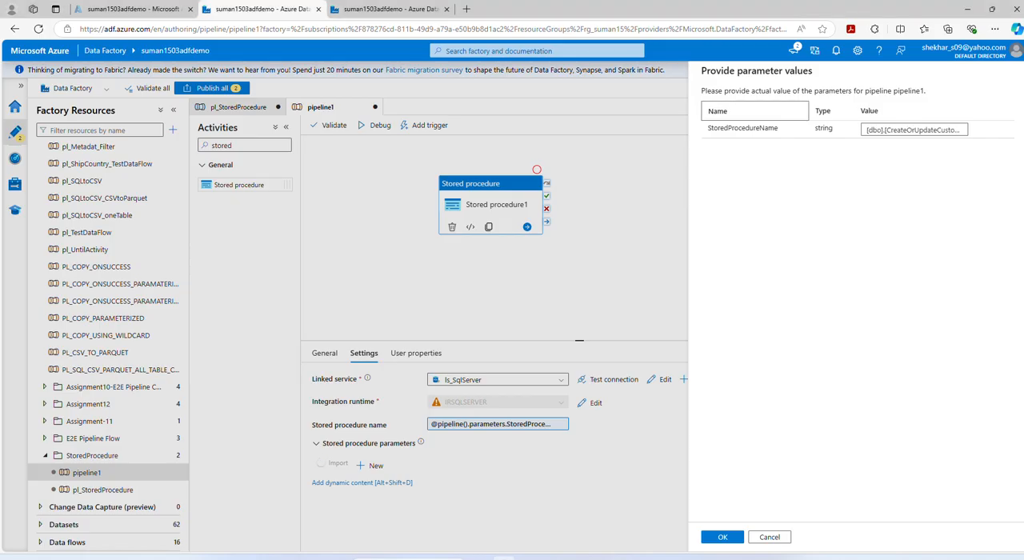
{"action": "left_click", "coordinate": [722, 536]}
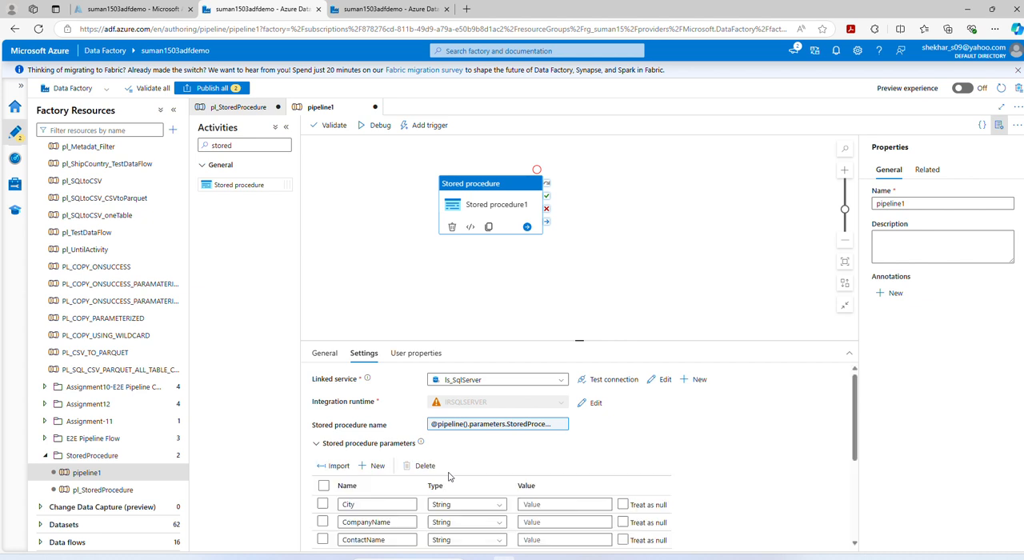
{"action": "scroll", "coordinate": [692, 475], "scroll_direction": "down", "scroll_amount": 3}
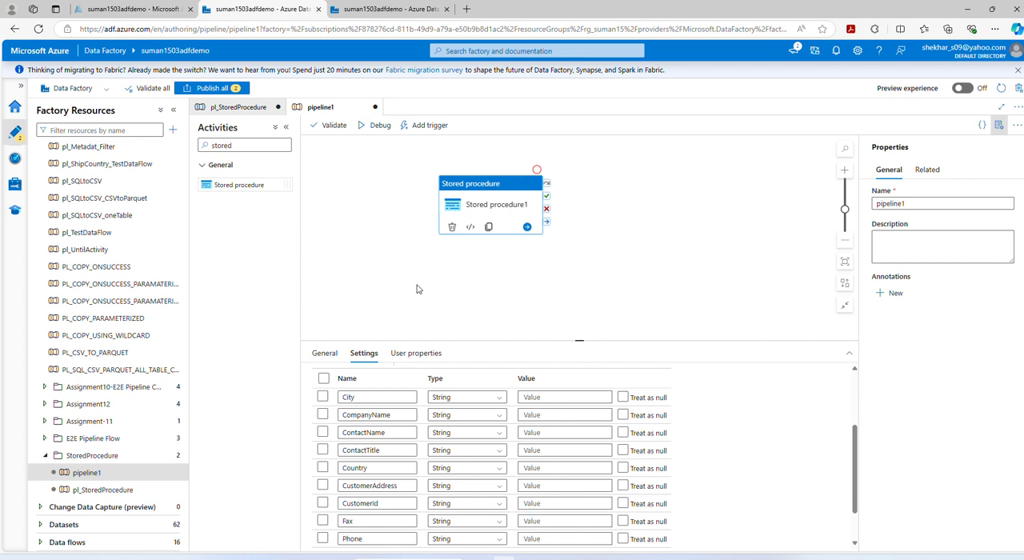
Step: Add two String parameters named CustomerId and CompanyName to pipeline1, leaving their default values empty
{"action": "left_click", "coordinate": [458, 304]}
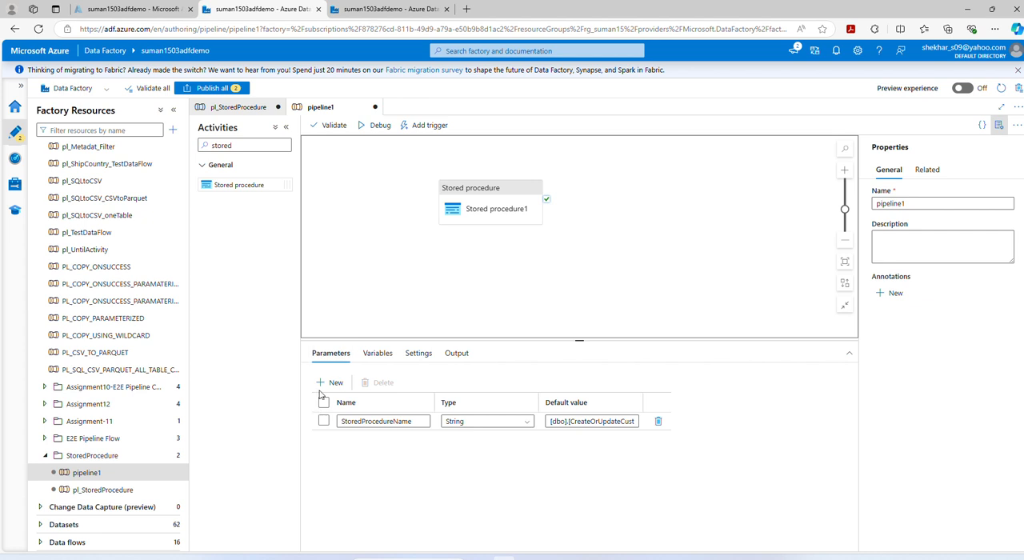
{"action": "left_click", "coordinate": [324, 384]}
{"action": "left_click", "coordinate": [323, 384]}
{"action": "left_click", "coordinate": [359, 439]}
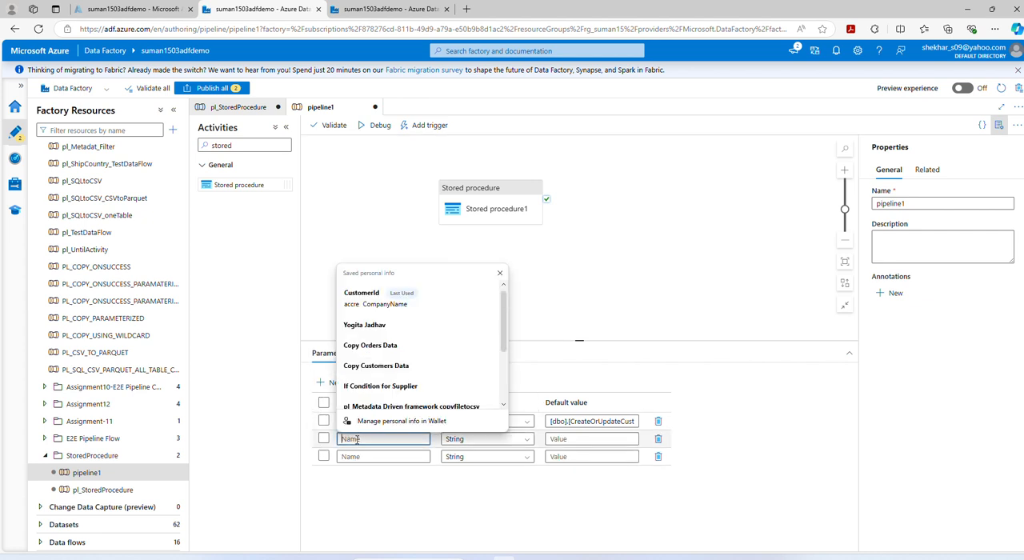
{"action": "type", "text": "Custome"}
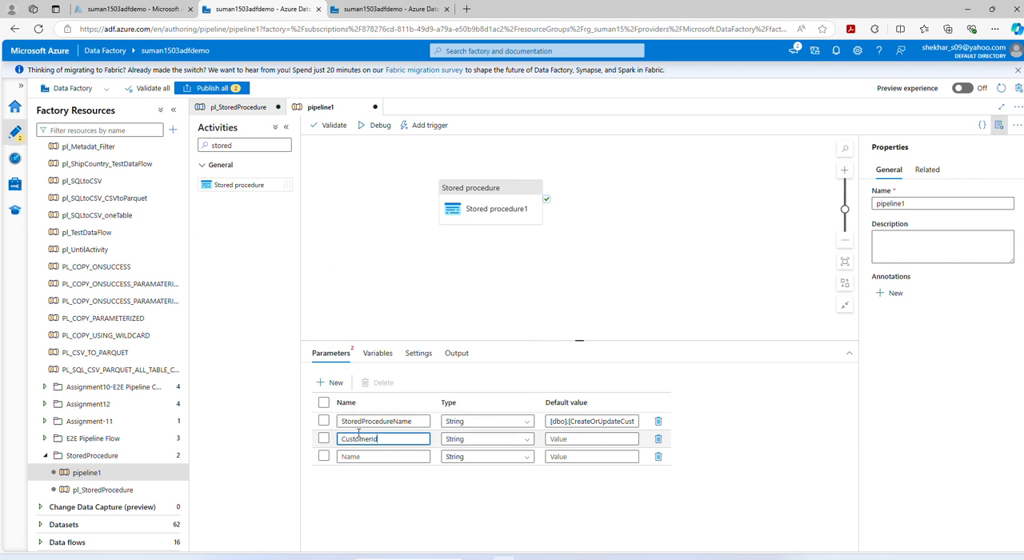
{"action": "type", "text": "rId"}
{"action": "left_click", "coordinate": [349, 457]}
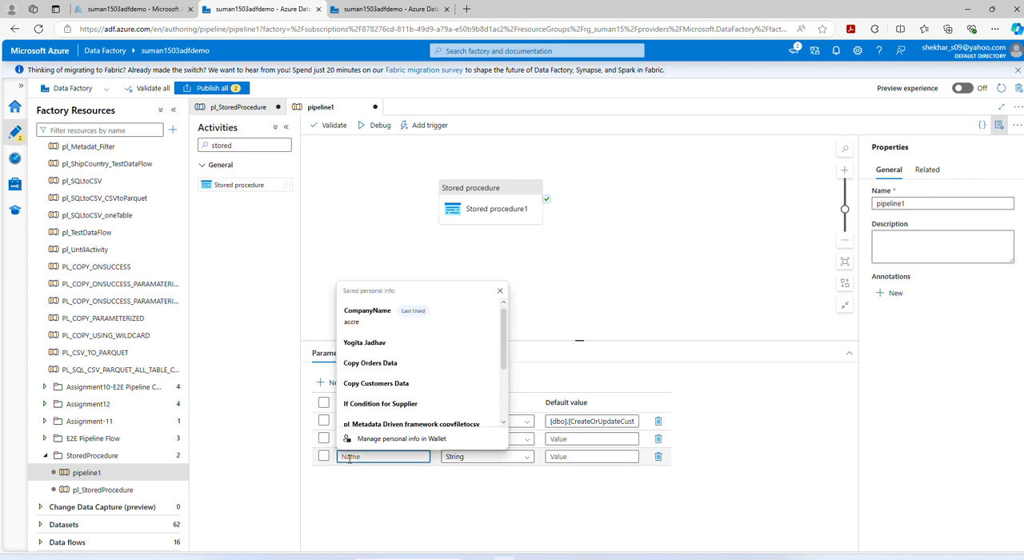
{"action": "type", "text": "CompanyName"}
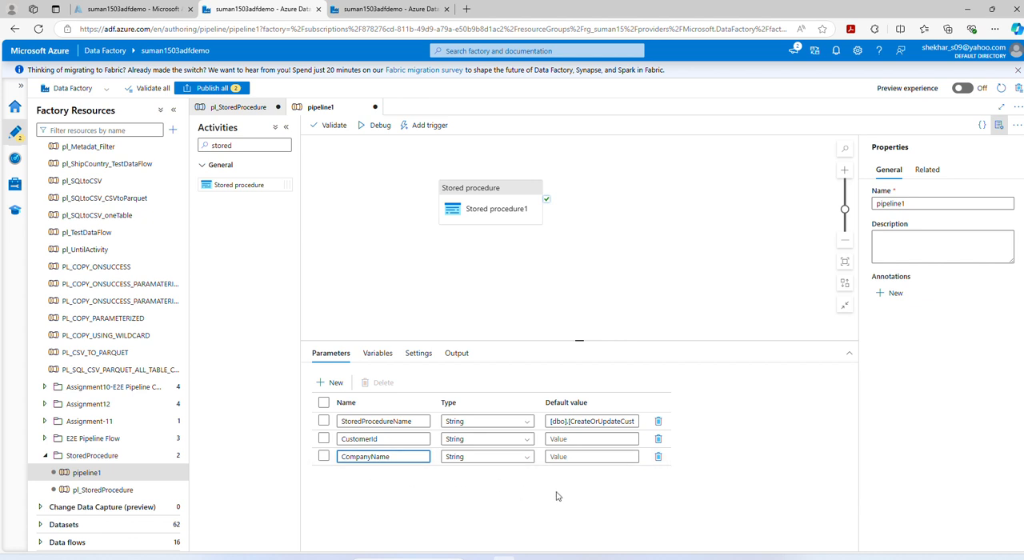
{"action": "left_click", "coordinate": [502, 291]}
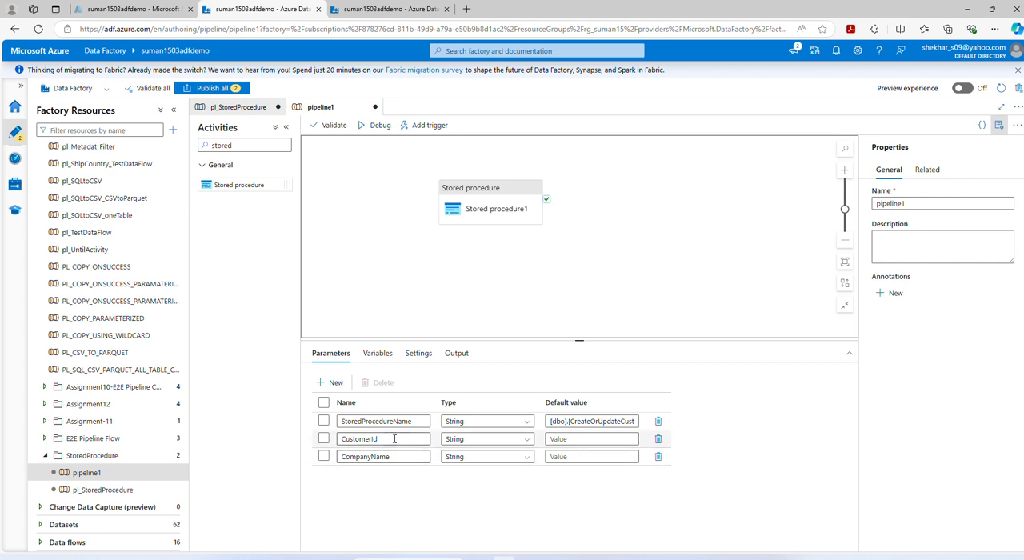
{"action": "left_click", "coordinate": [503, 218]}
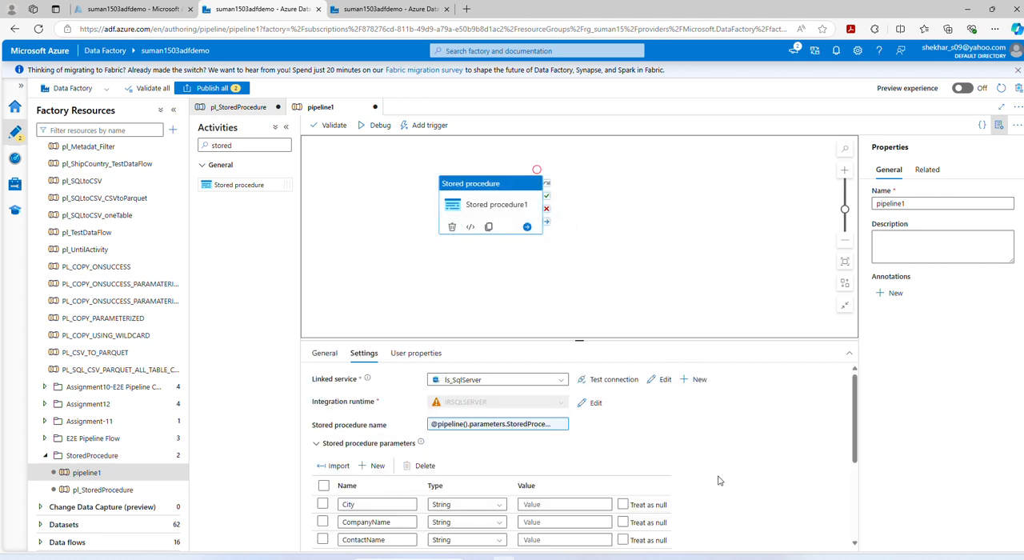
{"action": "scroll", "coordinate": [750, 504], "scroll_direction": "down", "scroll_amount": 2}
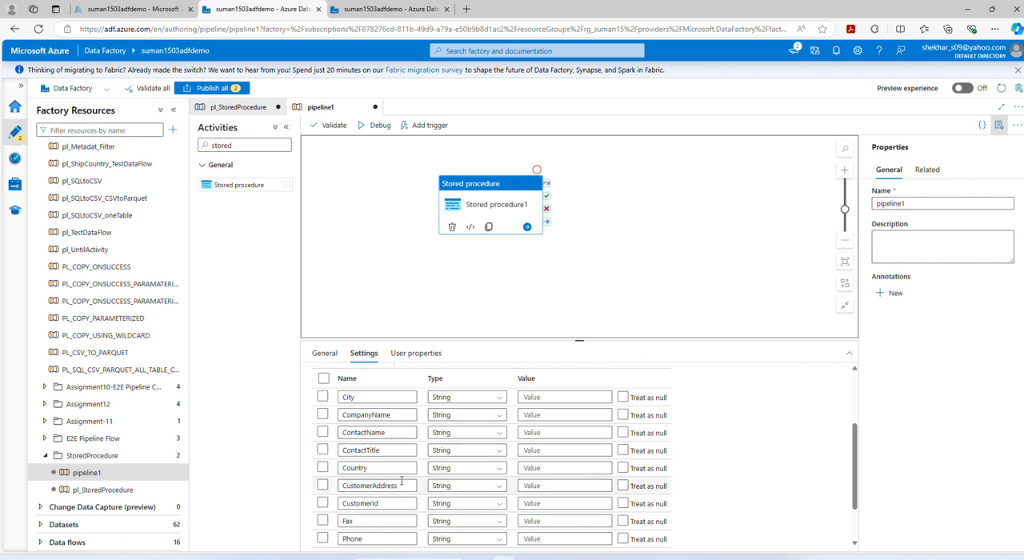
{"action": "left_click", "coordinate": [556, 415]}
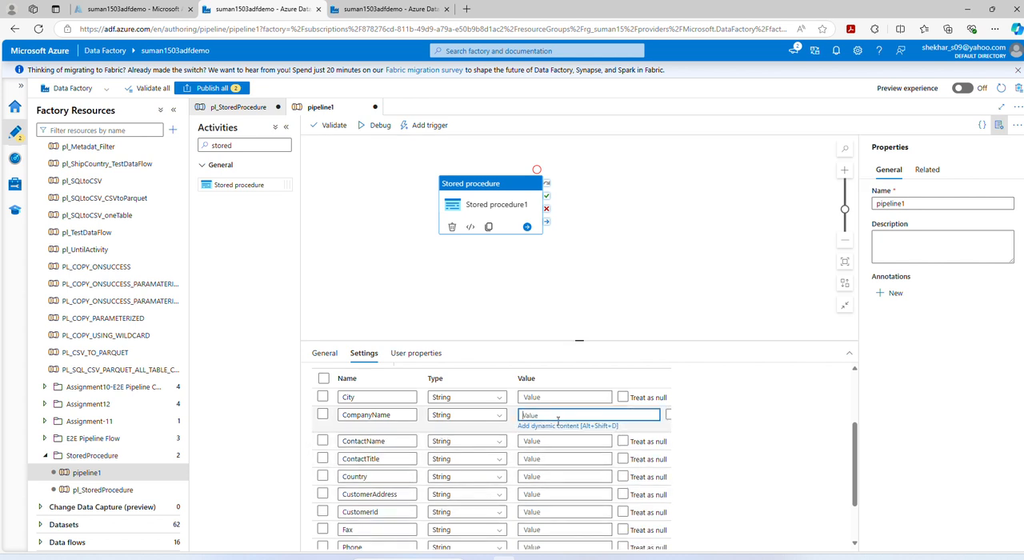
{"action": "left_click", "coordinate": [560, 426]}
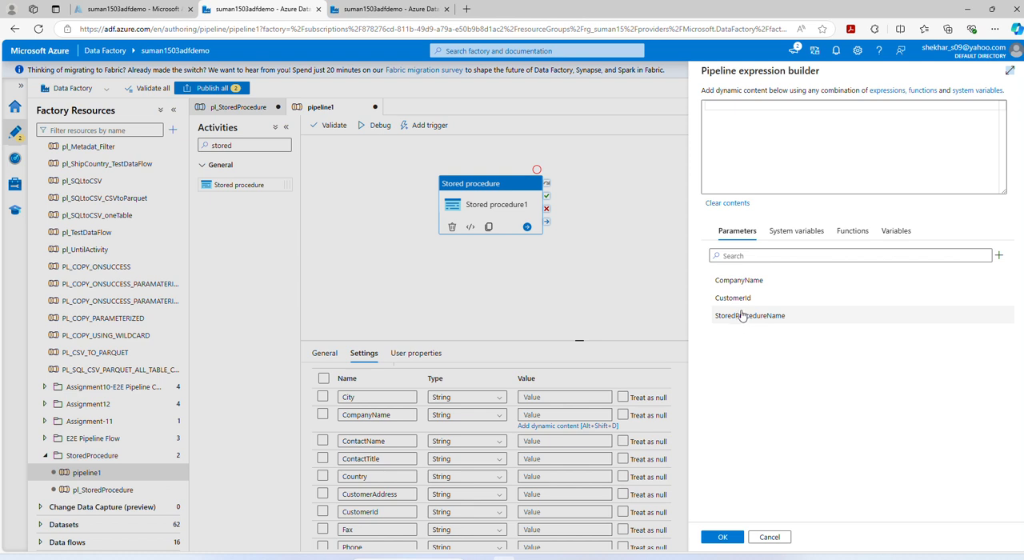
{"action": "left_click", "coordinate": [750, 284]}
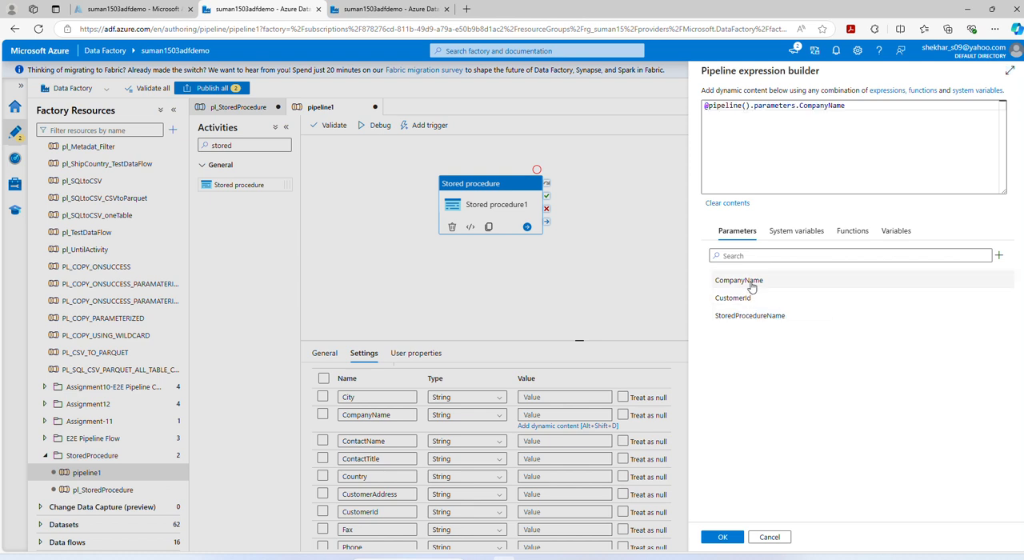
{"action": "left_click", "coordinate": [722, 537]}
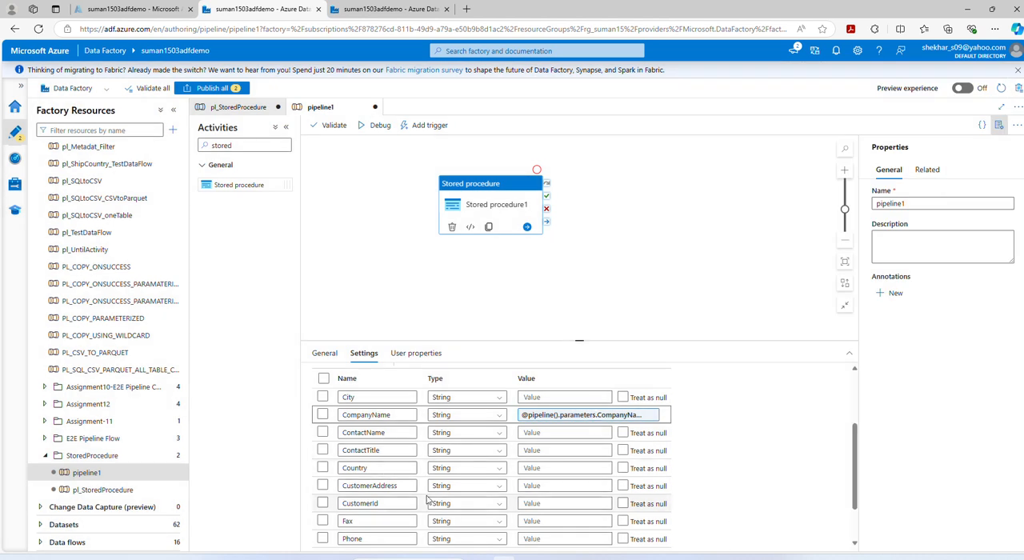
{"action": "left_click", "coordinate": [548, 504]}
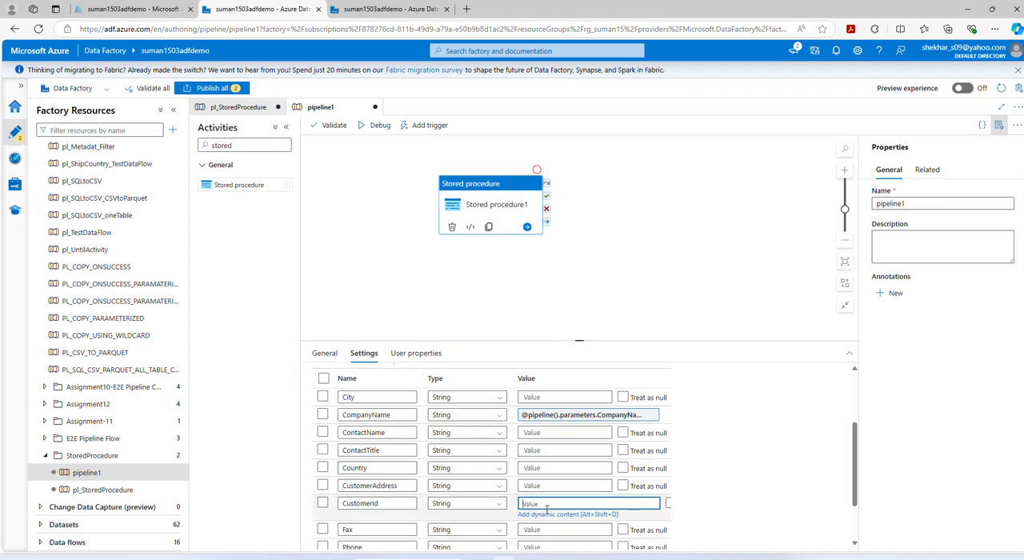
{"action": "left_click", "coordinate": [555, 516]}
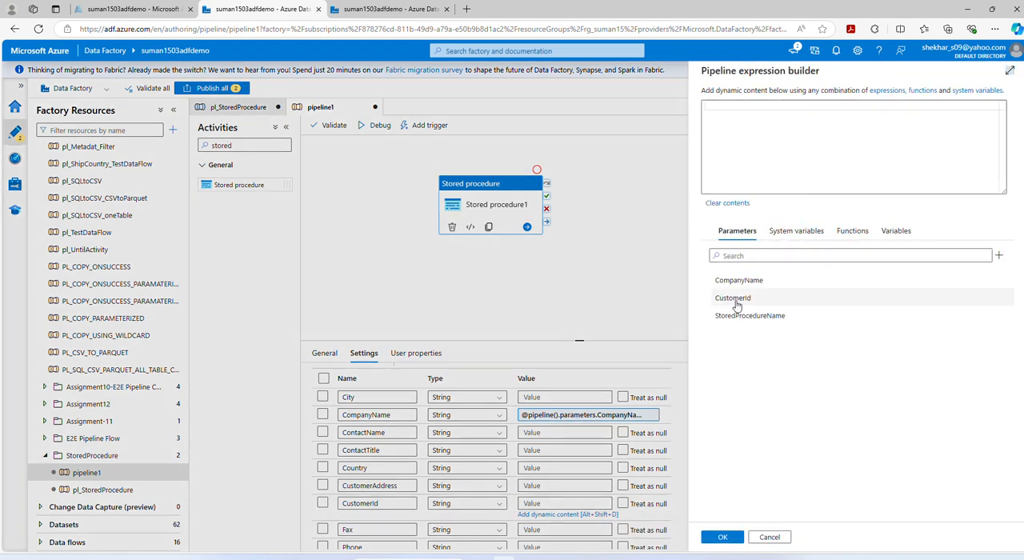
{"action": "left_click", "coordinate": [733, 297]}
{"action": "left_click", "coordinate": [723, 537]}
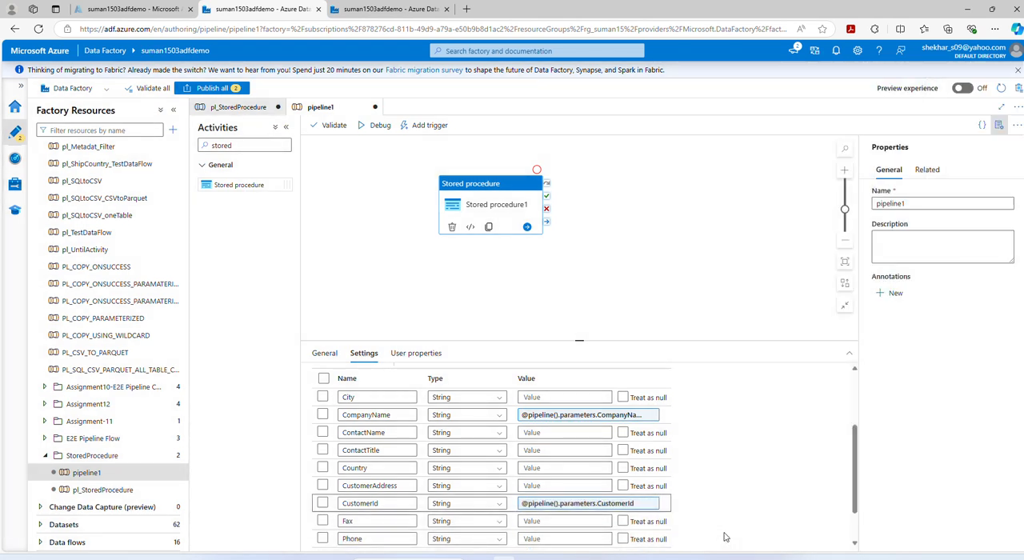
Step: Review pipeline1's parameters and activity mappings, and open pl_StoredProcedure to examine its parameter defaults and the stored procedure values mapped to them
{"action": "left_click", "coordinate": [488, 252]}
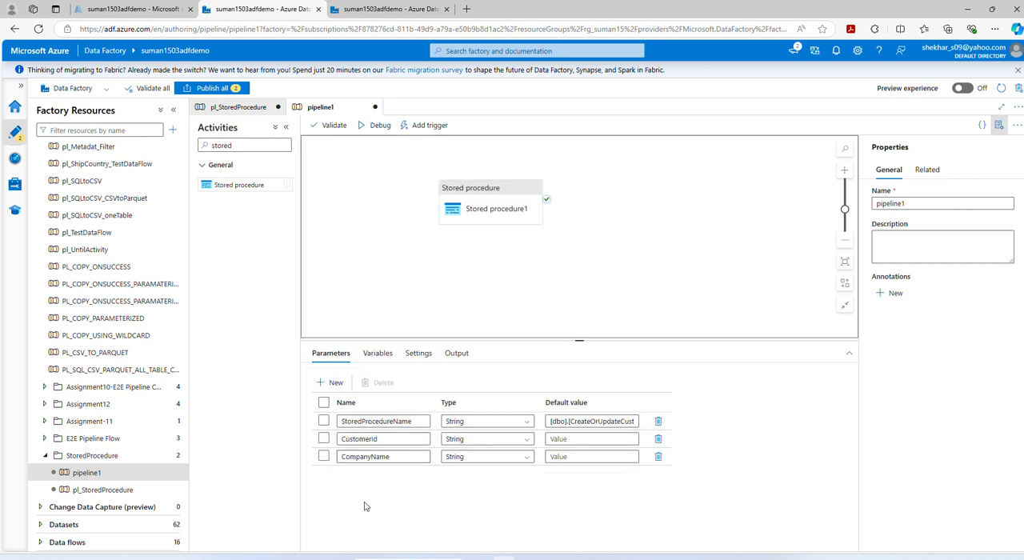
{"action": "left_click", "coordinate": [483, 214]}
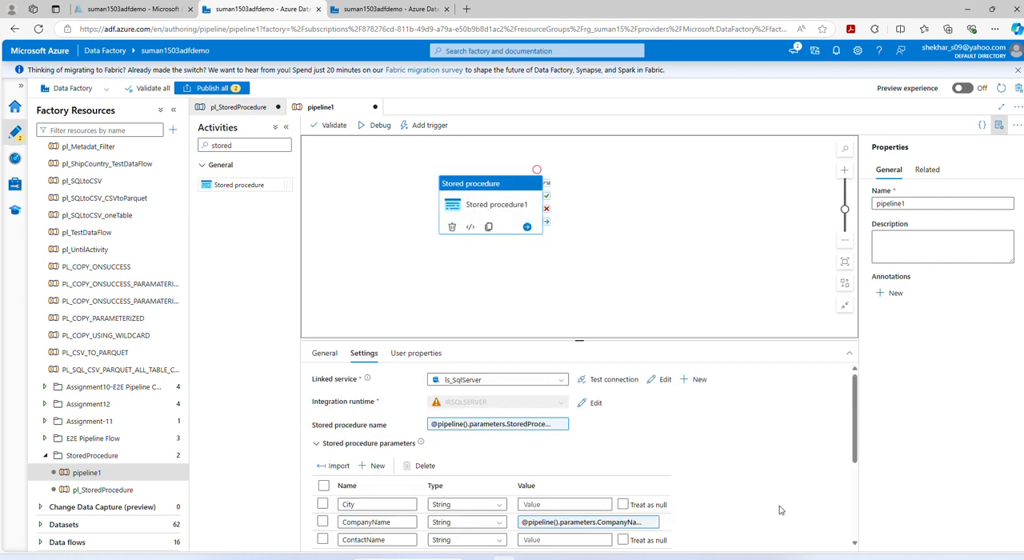
{"action": "scroll", "coordinate": [782, 509], "scroll_direction": "down", "scroll_amount": 5}
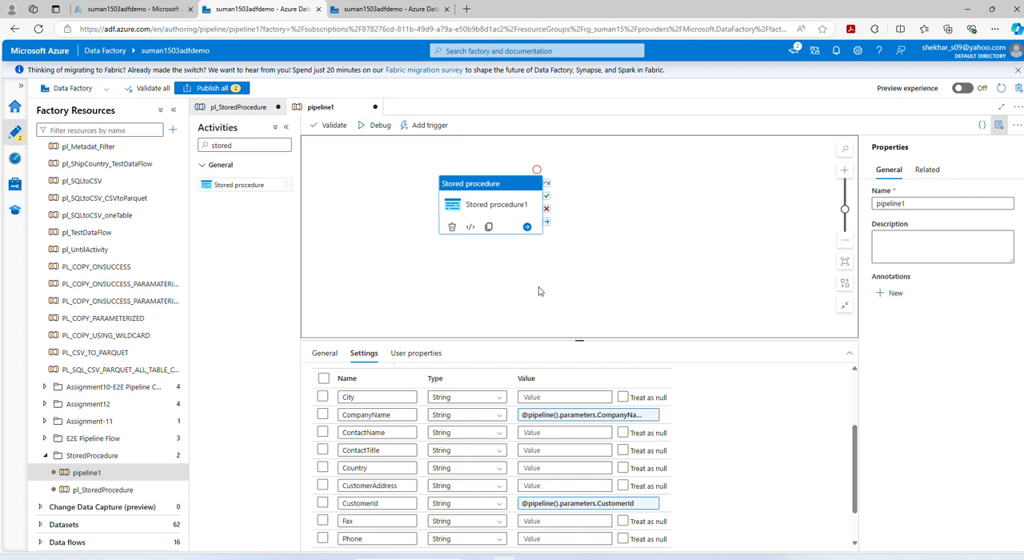
{"action": "left_click", "coordinate": [238, 107]}
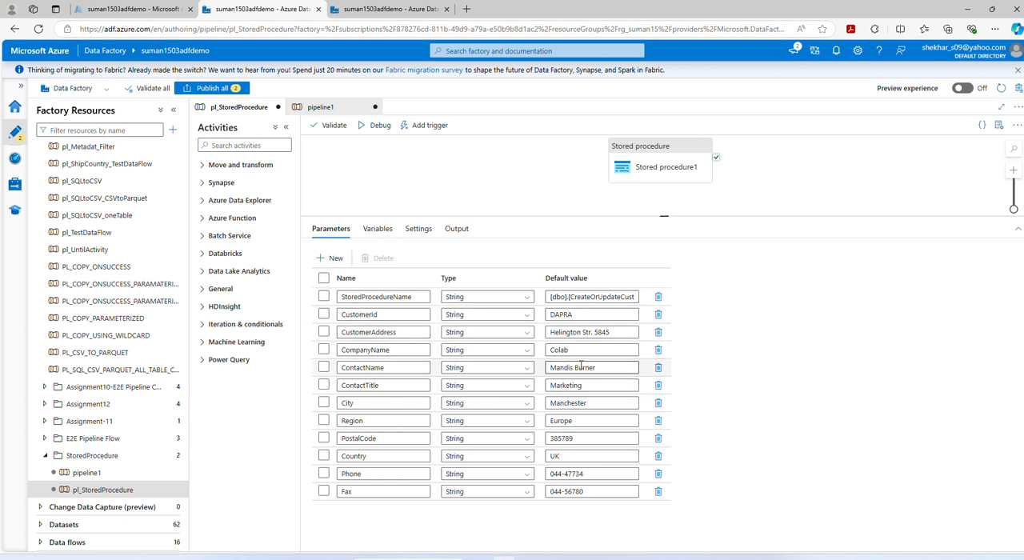
{"action": "left_click", "coordinate": [664, 164]}
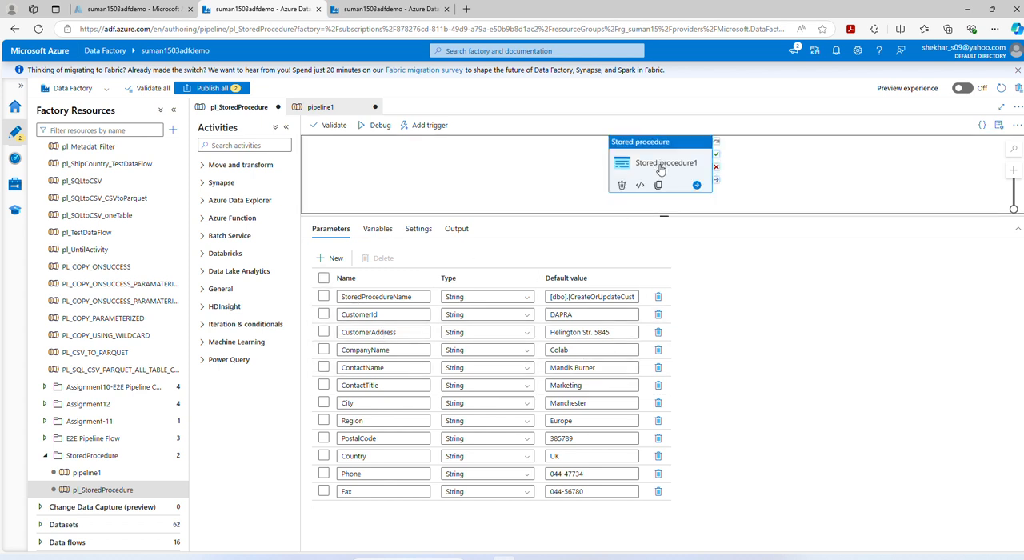
{"action": "left_click", "coordinate": [364, 228]}
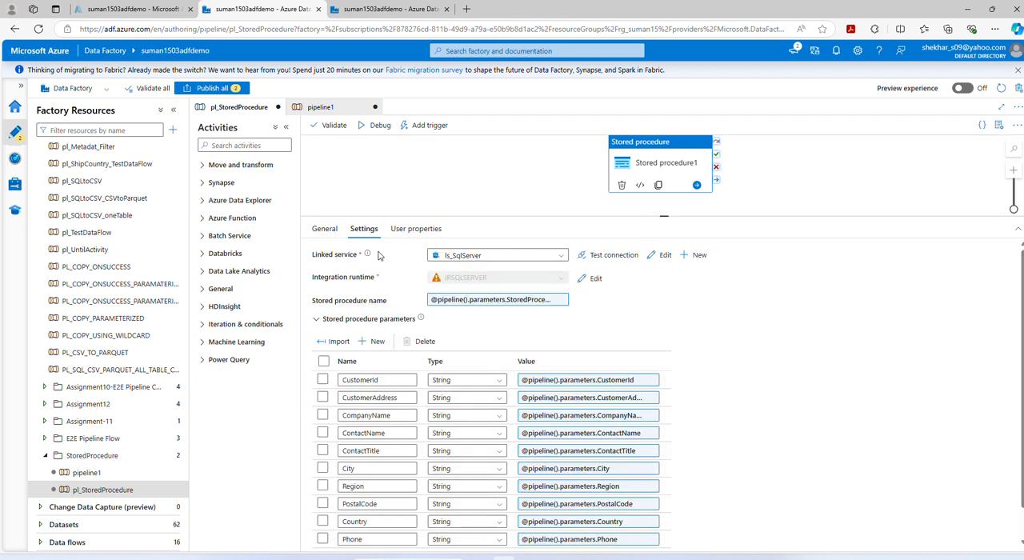
{"action": "scroll", "coordinate": [657, 446], "scroll_direction": "down", "scroll_amount": 2}
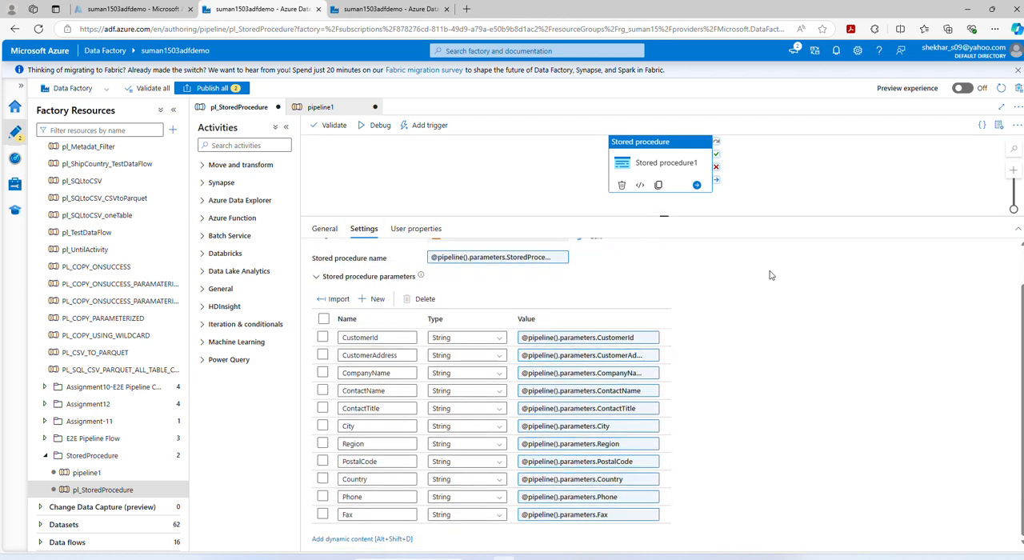
Step: Validate pl_StoredProcedure, start a debug run with the default parameter values, and refresh the run's status
{"action": "left_click", "coordinate": [328, 125]}
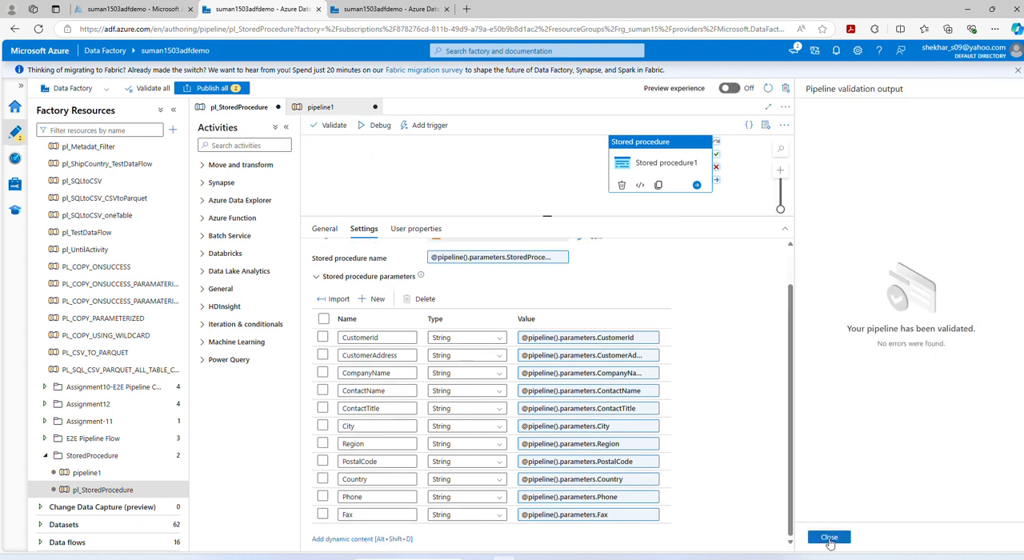
{"action": "left_click", "coordinate": [829, 536]}
{"action": "left_click", "coordinate": [381, 125]}
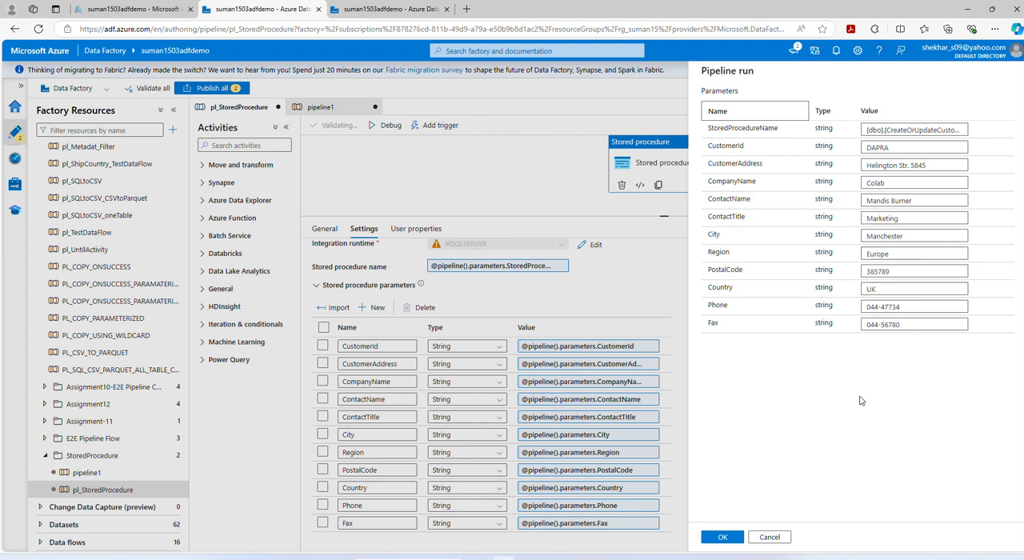
{"action": "left_click", "coordinate": [717, 537]}
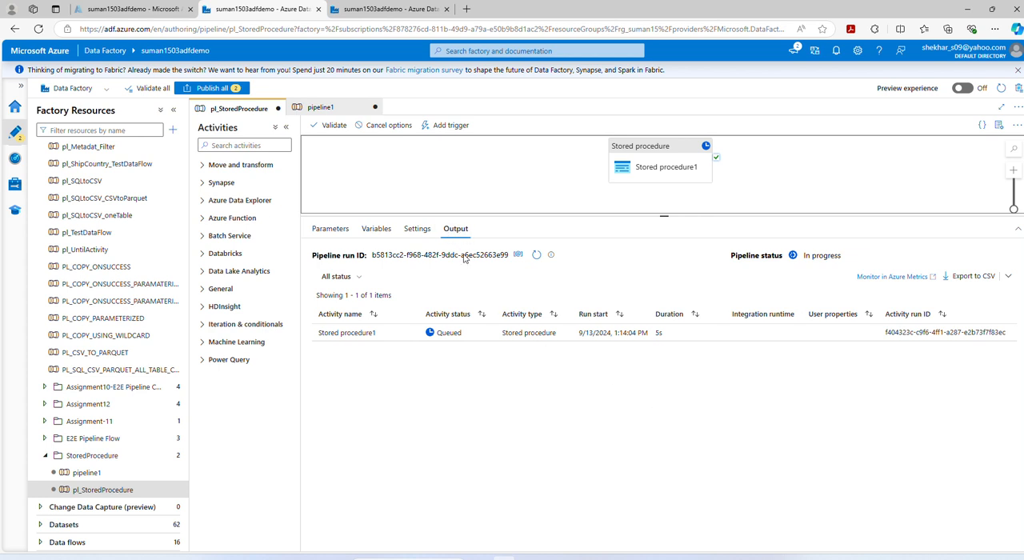
{"action": "left_click", "coordinate": [537, 255]}
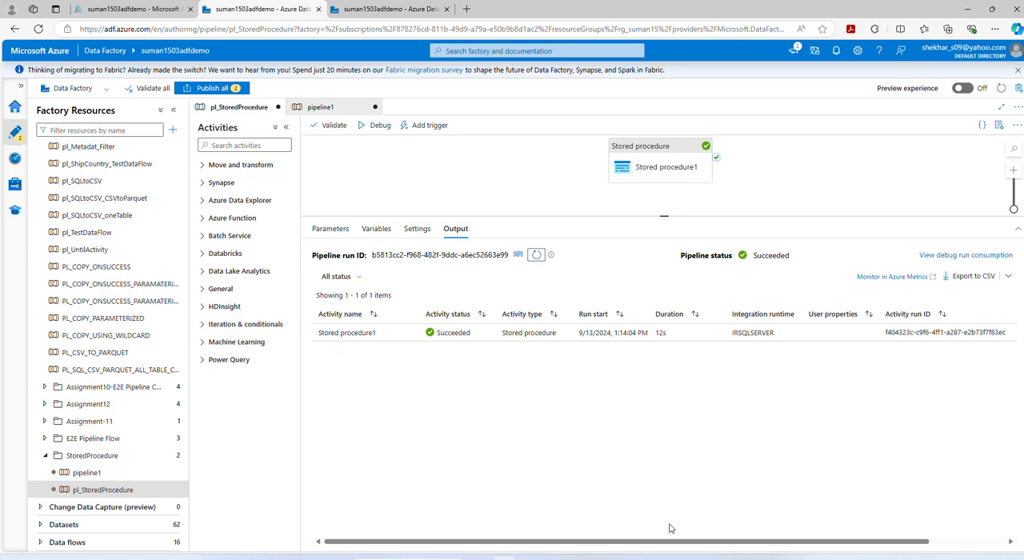
Step: Switch to SQL Server Management Studio and execute only the commented query select * from dbo.customerTest
{"action": "left_click", "coordinate": [622, 555]}
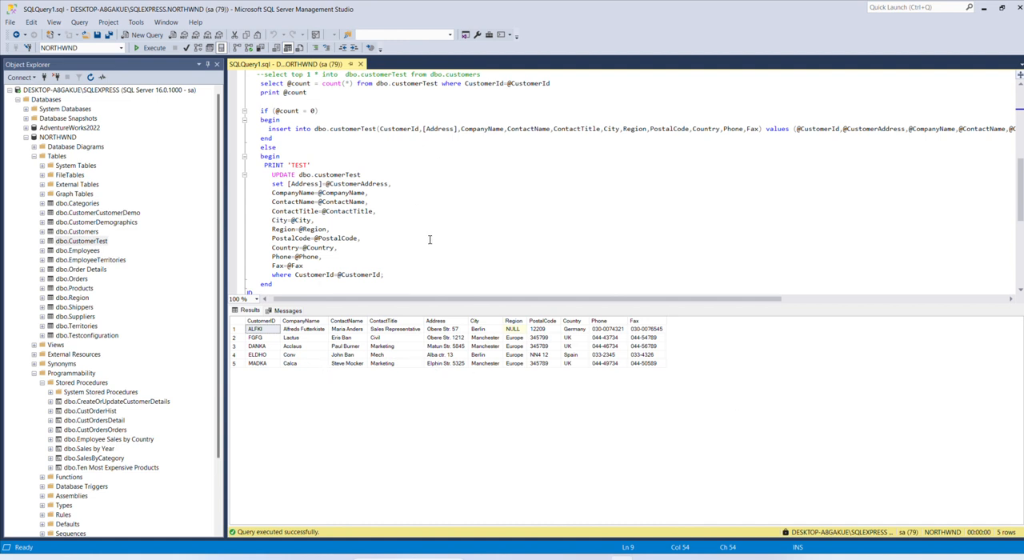
{"action": "scroll", "coordinate": [432, 236], "scroll_direction": "up", "scroll_amount": 2}
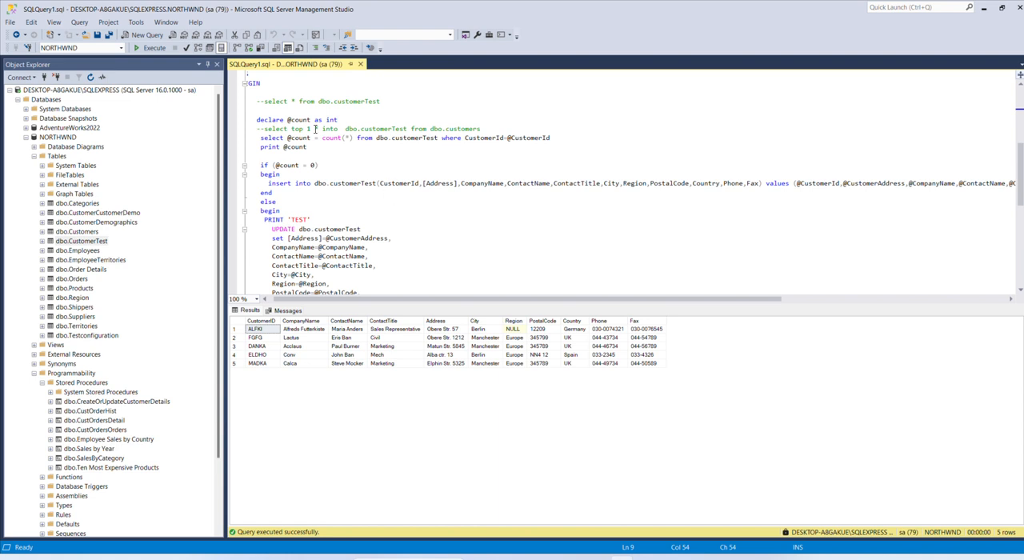
{"action": "left_click_drag", "start_coordinate": [264, 101], "coordinate": [380, 100]}
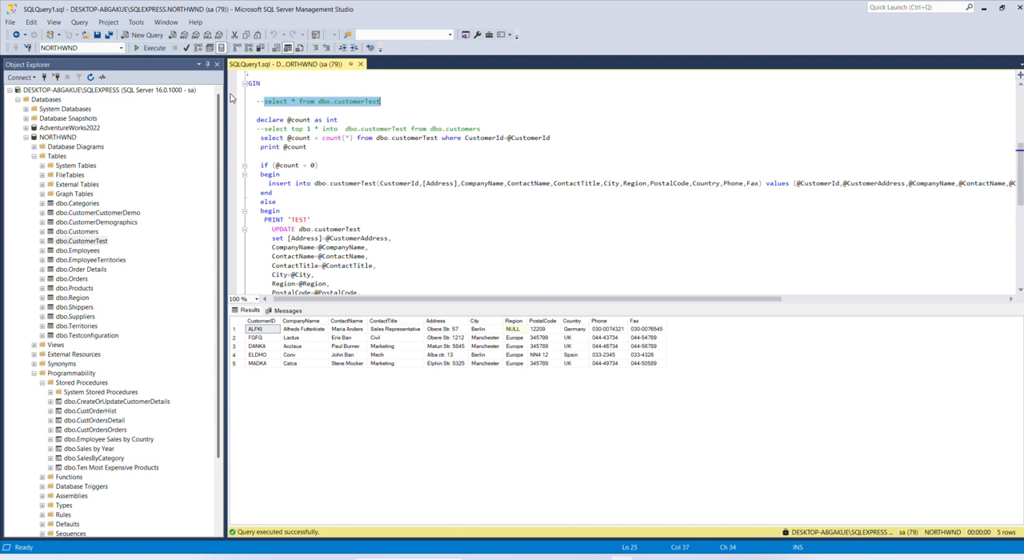
{"action": "left_click", "coordinate": [150, 49]}
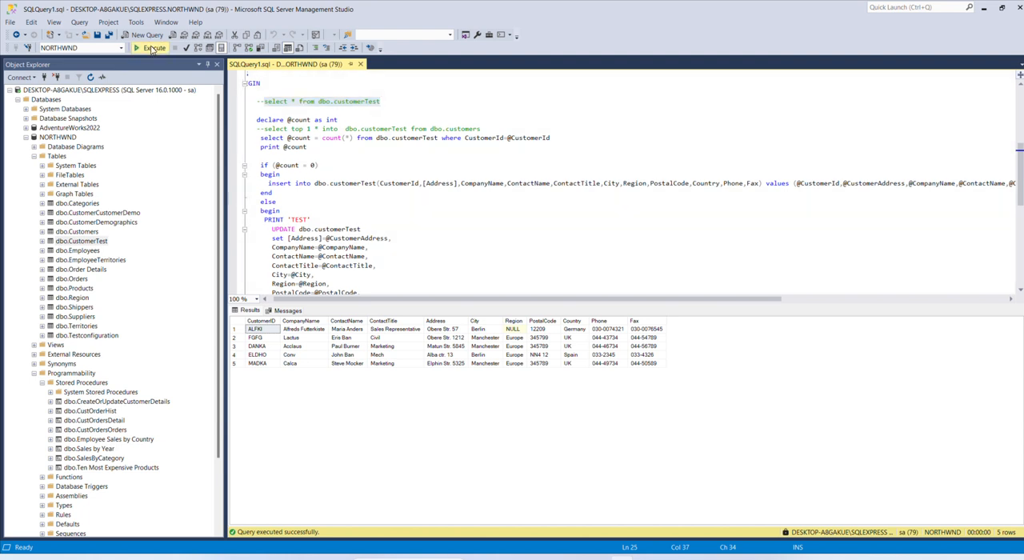